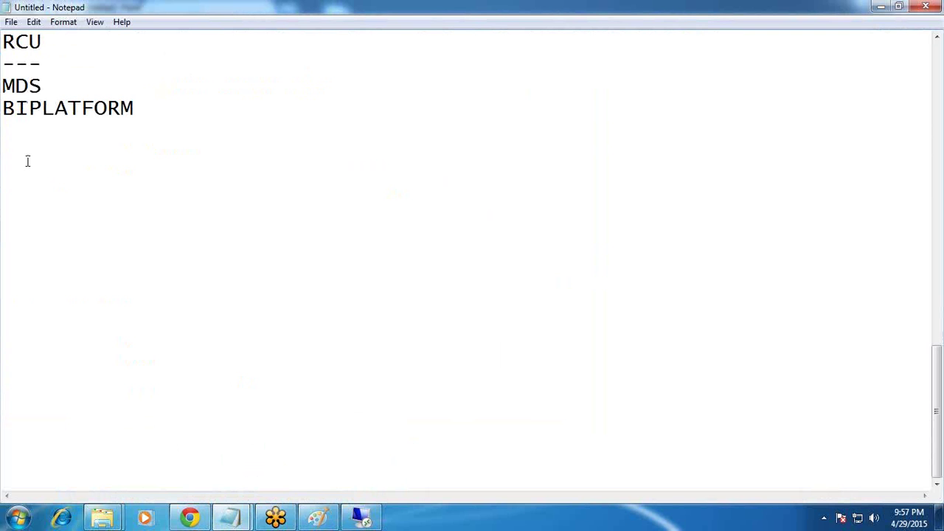
pyautogui.write('http://')
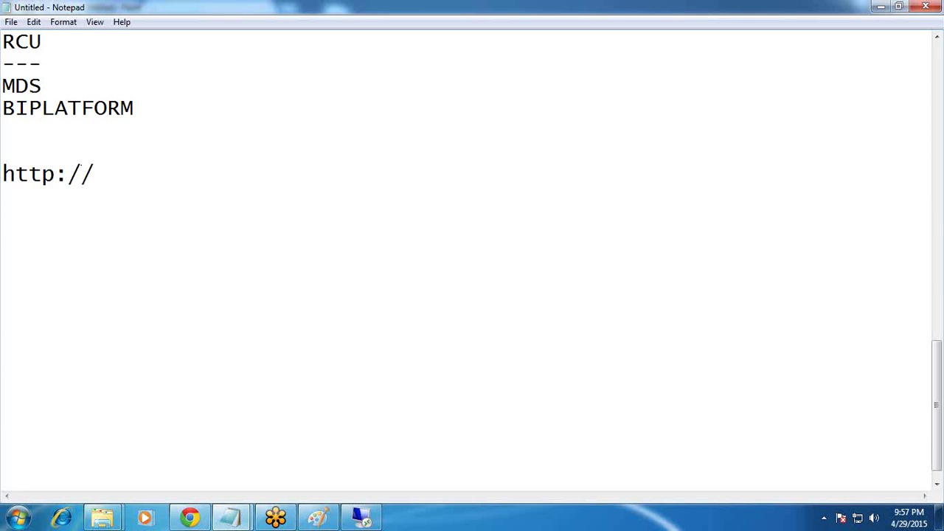
pyautogui.write('localh')
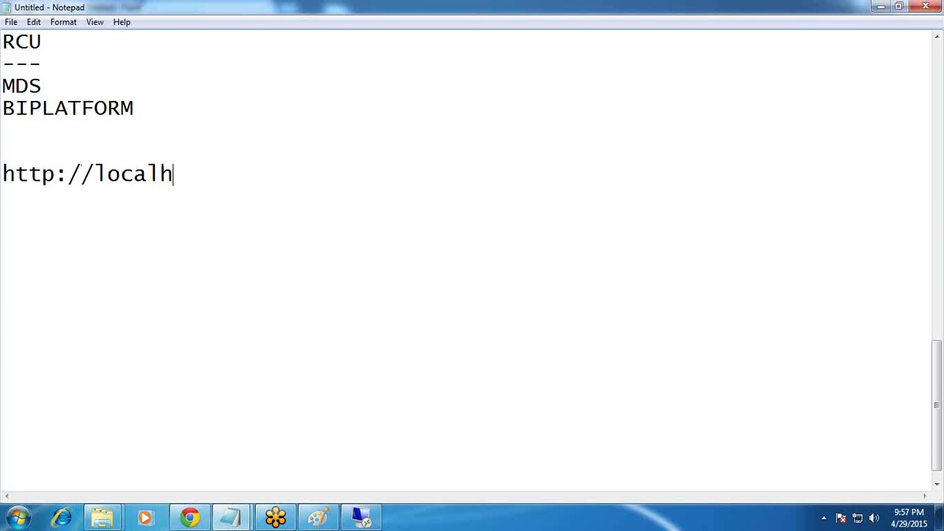
pyautogui.write('ost:7')
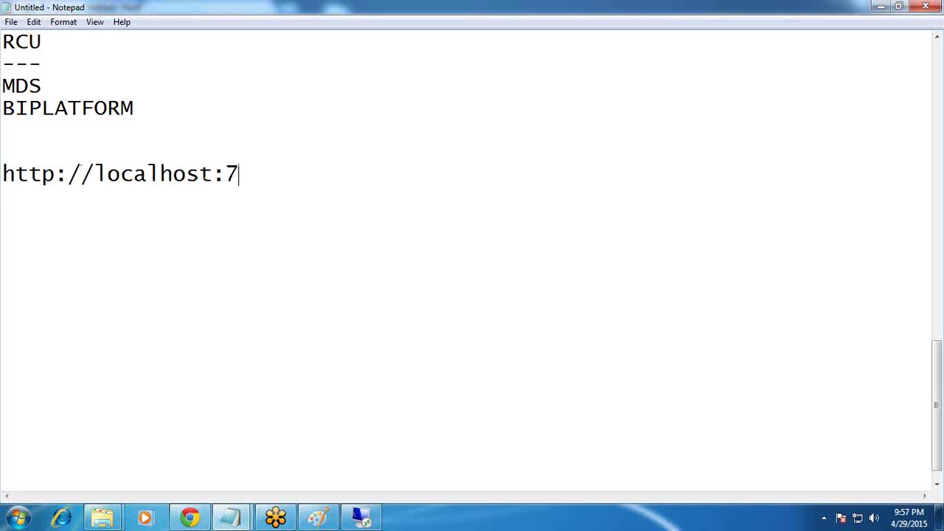
pyautogui.write('00/console')
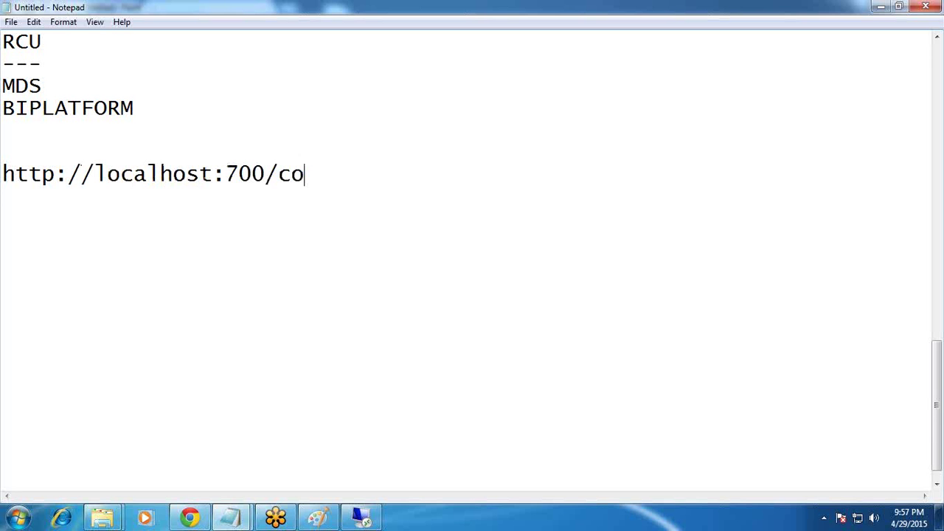
pyautogui.press('Return')
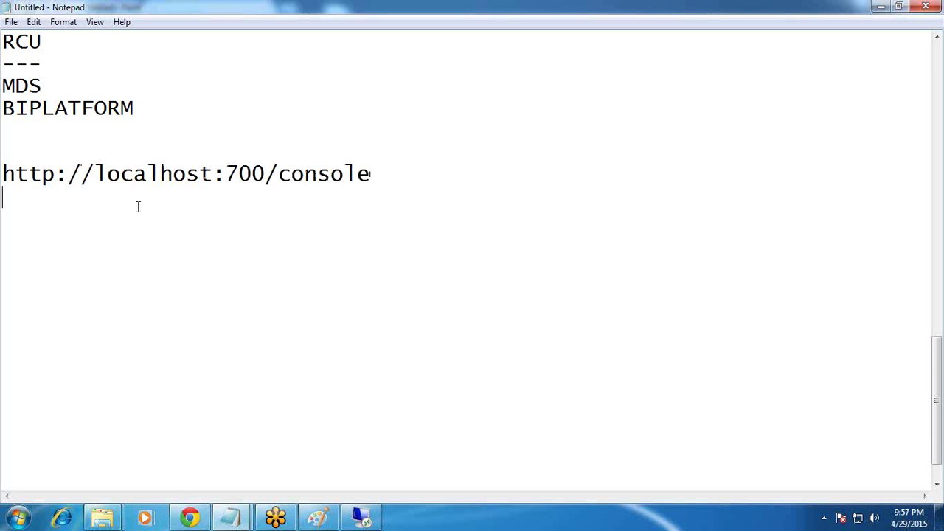
# - Duplicate the console URL twice so that three identical lines stand under each other
pyautogui.moveTo(376, 175); pyautogui.dragTo(2, 173)
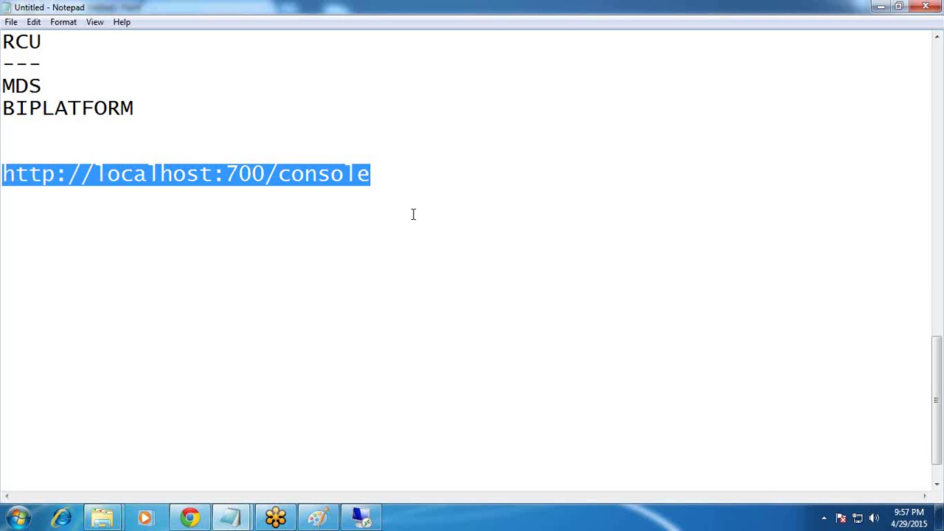
pyautogui.click(402, 163)
pyautogui.click(384, 175)
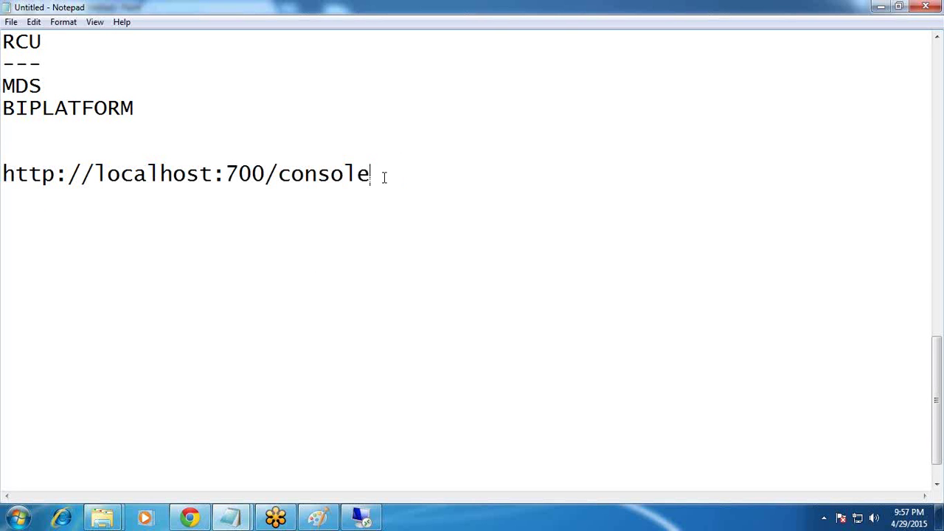
pyautogui.press('Return')
pyautogui.write('http://localhost:700/console')
pyautogui.press('Return')
pyautogui.write('http://localhost:700/console')
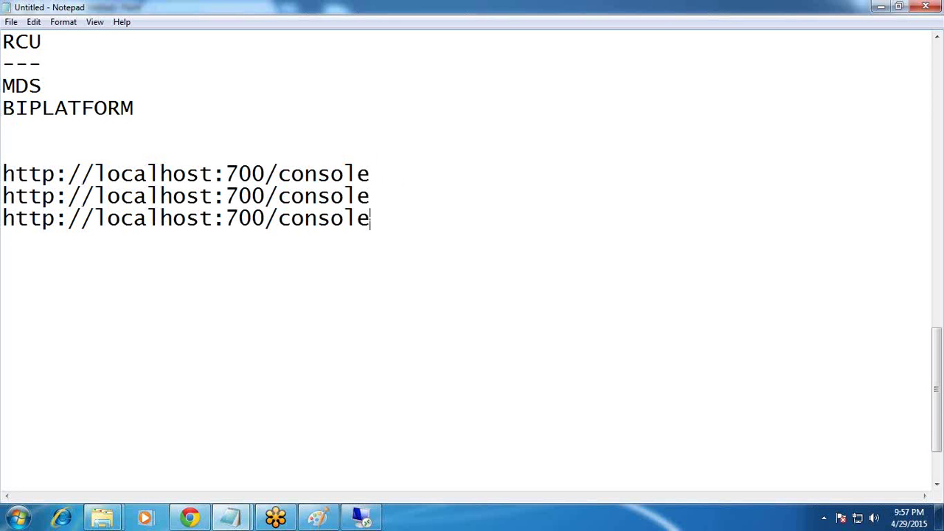
# - Set the port of the first two URLs to 7001 and change the second URL's path to em
pyautogui.click(265, 176)
pyautogui.write('1')
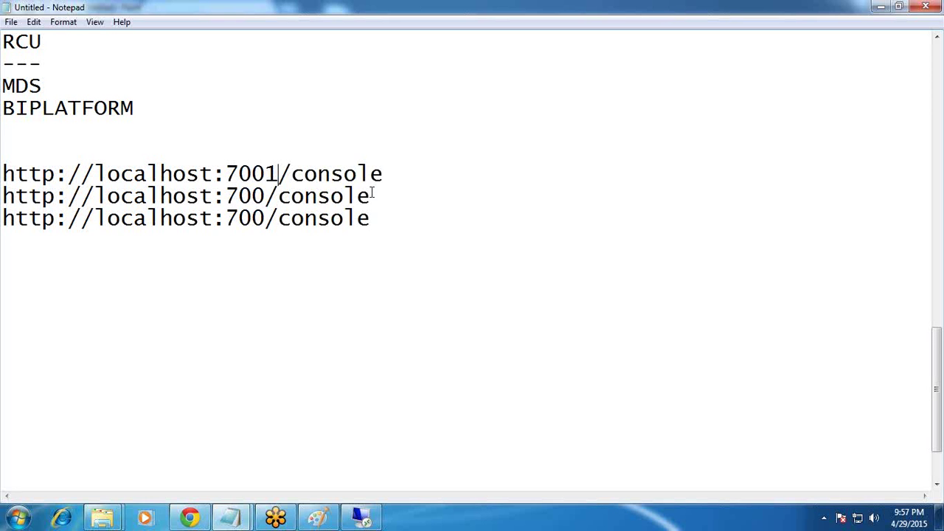
pyautogui.click(266, 196)
pyautogui.write('1')
pyautogui.moveTo(385, 198); pyautogui.dragTo(292, 197)
pyautogui.write('em')
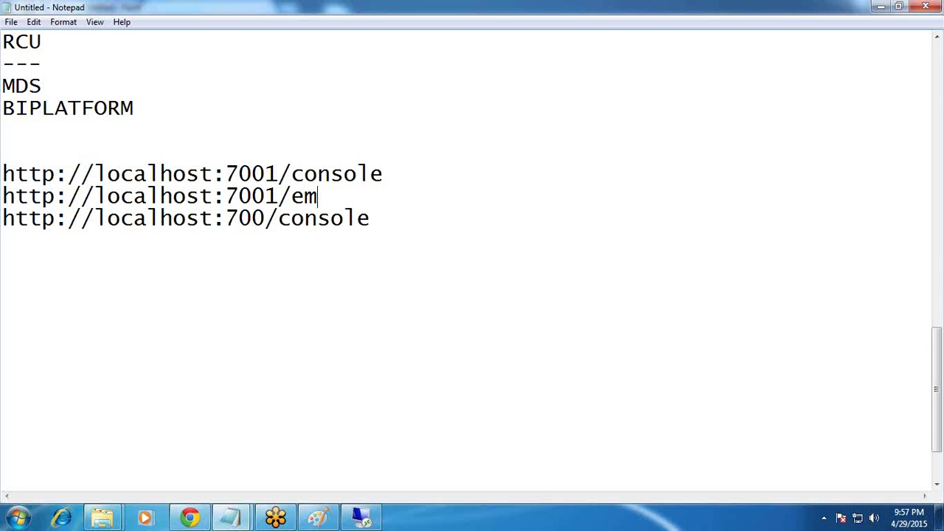
pyautogui.click(317, 518)
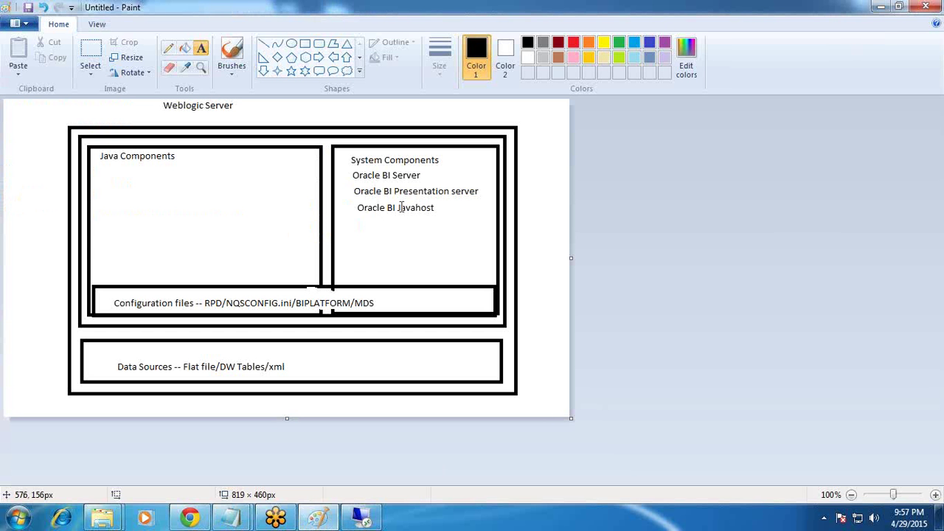
pyautogui.hotkey('alt', 'Tab')
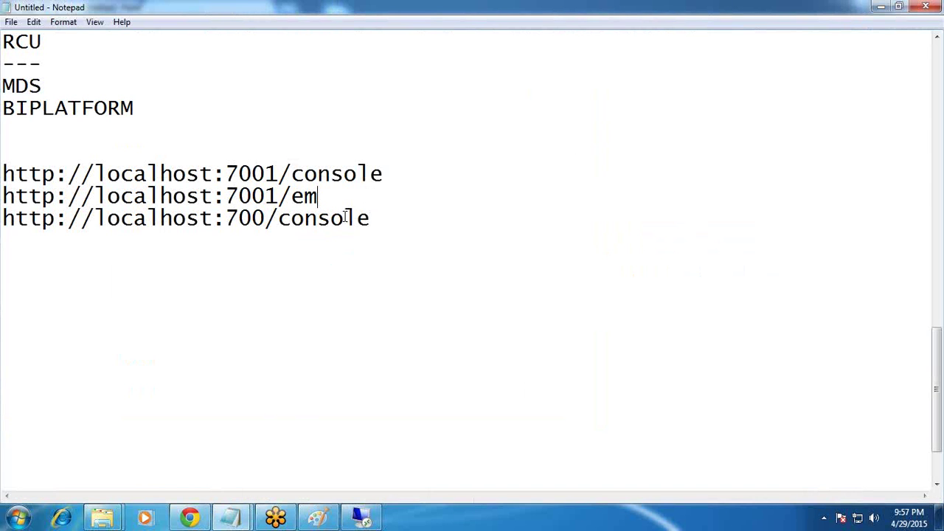
pyautogui.moveTo(372, 220); pyautogui.dragTo(278, 220)
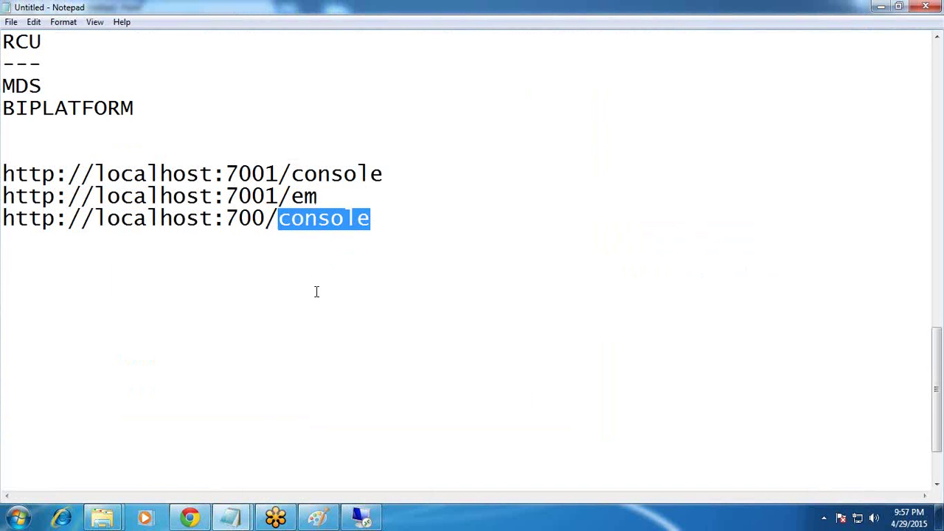
pyautogui.press('BackSpace')
pyautogui.press('BackSpace')
pyautogui.press('BackSpace')
pyautogui.press('BackSpace')
pyautogui.press('BackSpace')
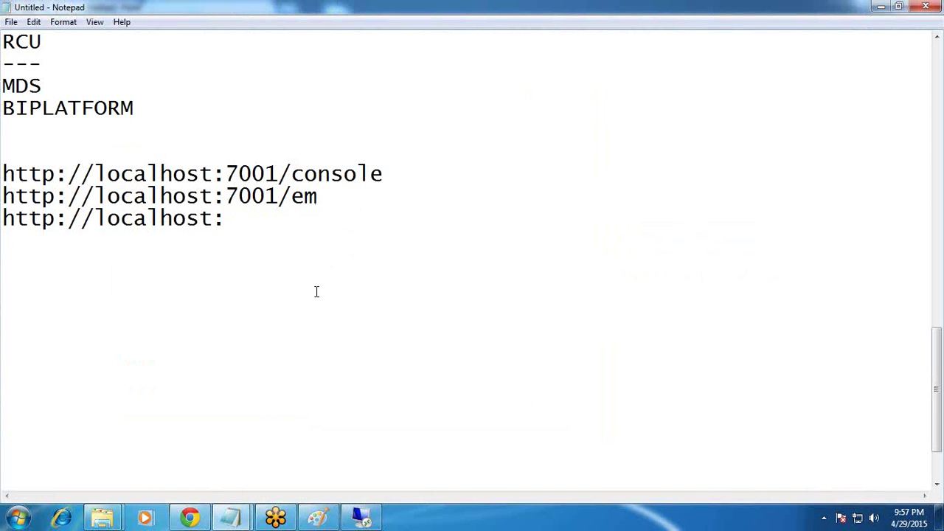
pyautogui.write('9704')
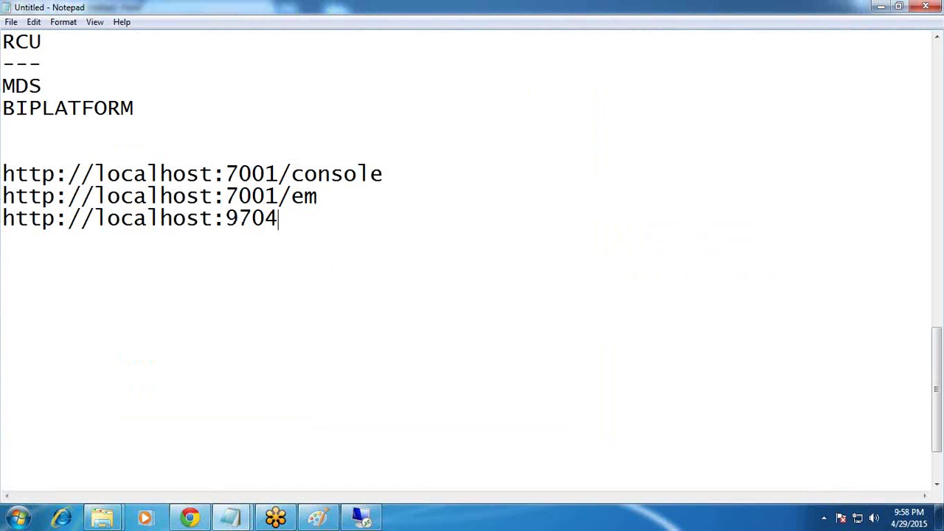
pyautogui.write('/')
pyautogui.write('analy')
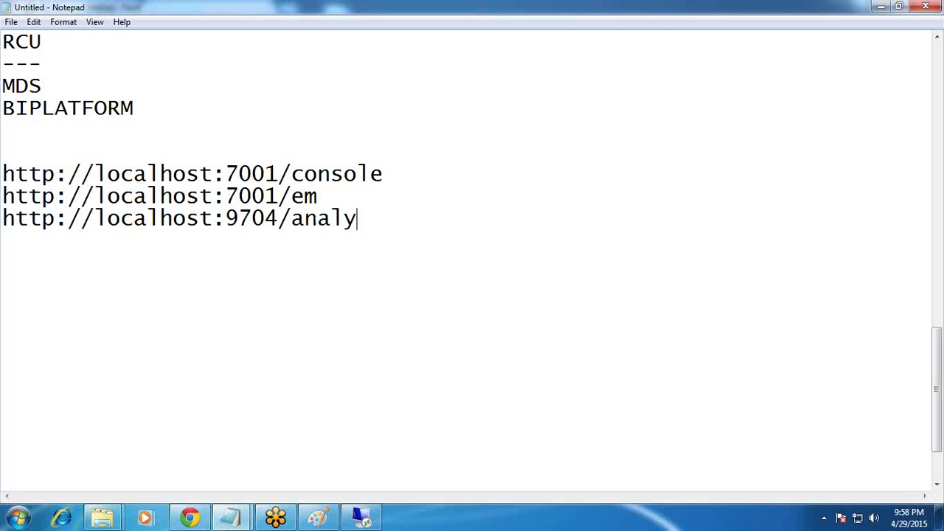
pyautogui.write('tics')
# - Review the console, em and analytics URLs against the system components in the Paint architecture diagram
pyautogui.moveTo(382, 175); pyautogui.dragTo(1, 175)
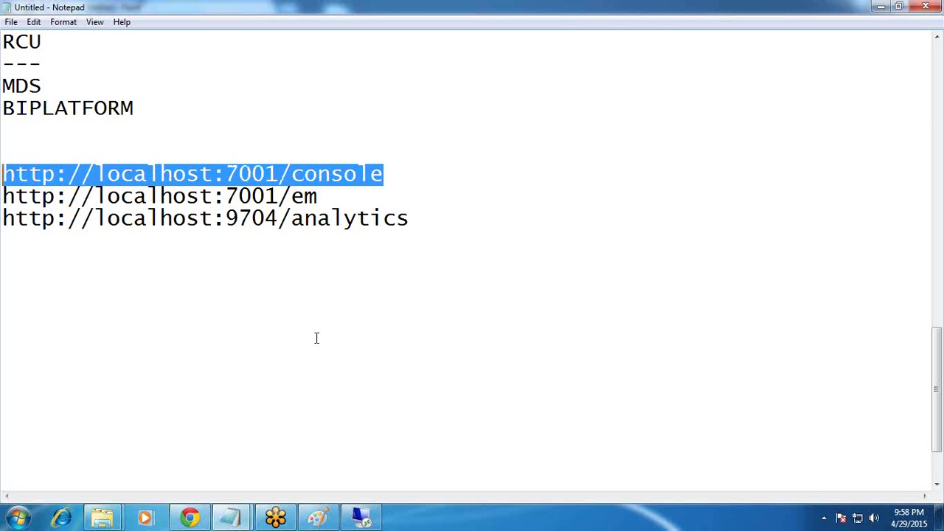
pyautogui.click(397, 350)
pyautogui.moveTo(385, 176); pyautogui.dragTo(3, 174)
pyautogui.moveTo(321, 197); pyautogui.dragTo(2, 174)
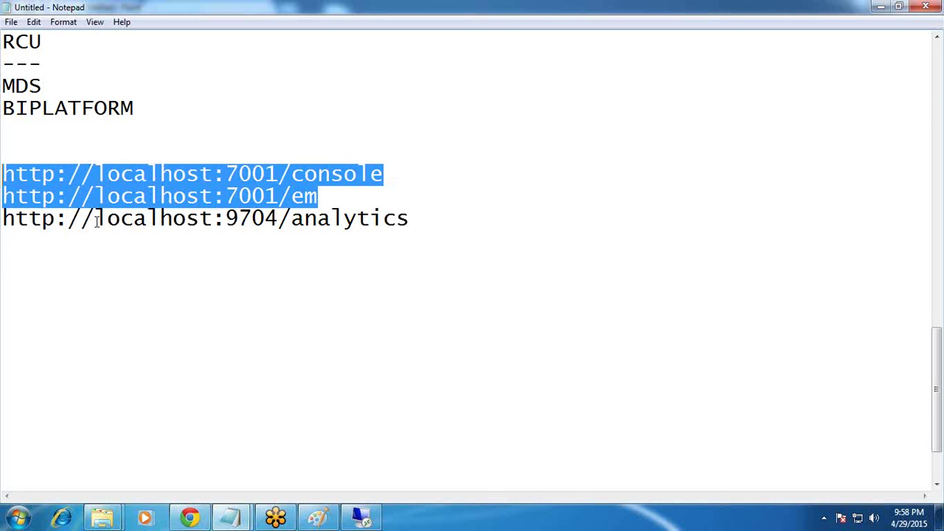
pyautogui.click(232, 227)
pyautogui.click(318, 518)
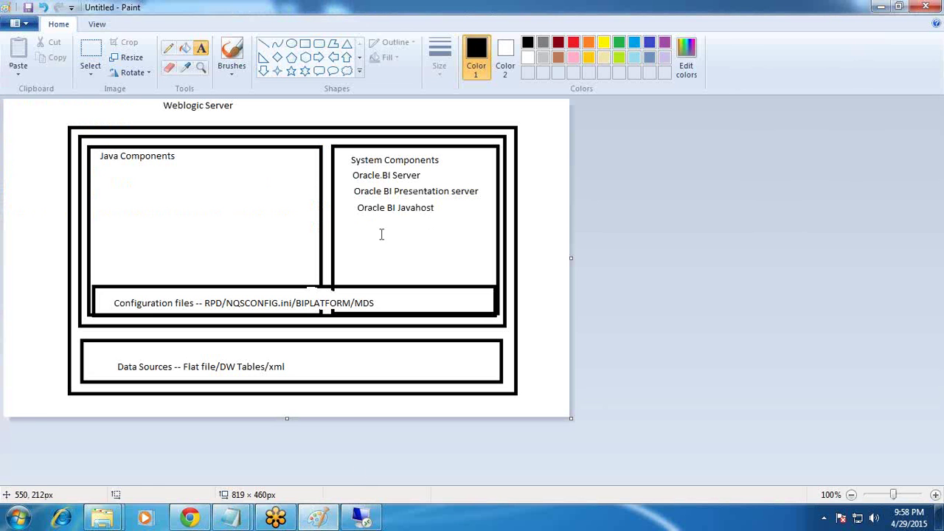
pyautogui.moveTo(354, 171); pyautogui.dragTo(419, 183)
pyautogui.click(441, 193)
pyautogui.hotkey('alt', 'Tab')
pyautogui.moveTo(352, 196); pyautogui.dragTo(16, 174)
pyautogui.click(86, 246)
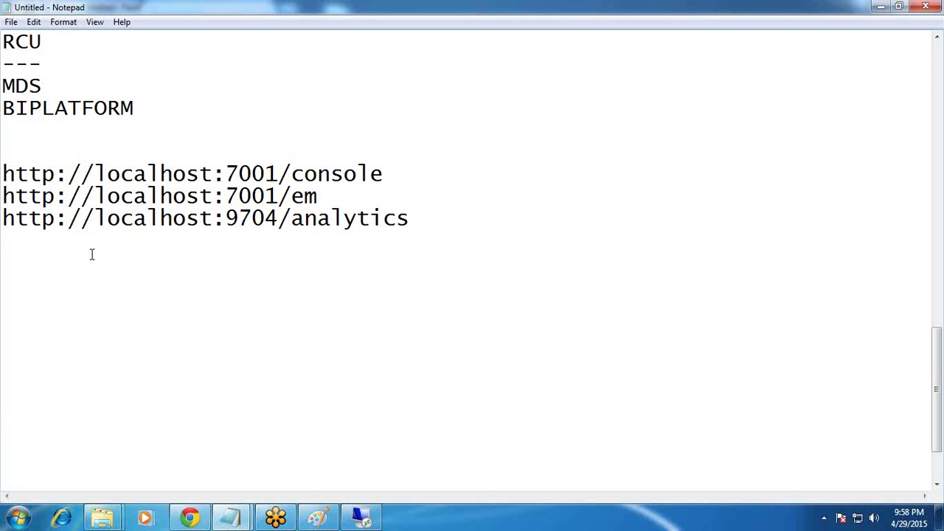
pyautogui.moveTo(3, 218); pyautogui.dragTo(428, 221)
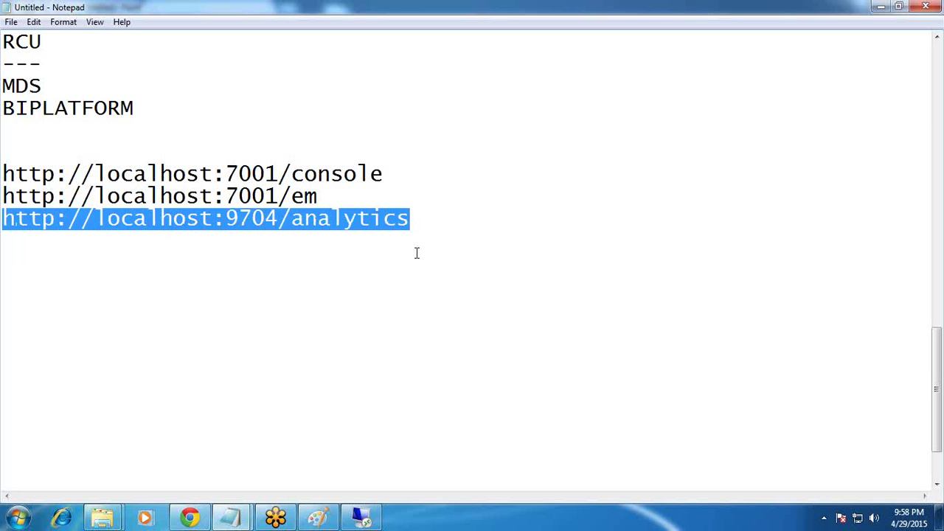
pyautogui.click(413, 252)
pyautogui.moveTo(317, 196); pyautogui.dragTo(1, 177)
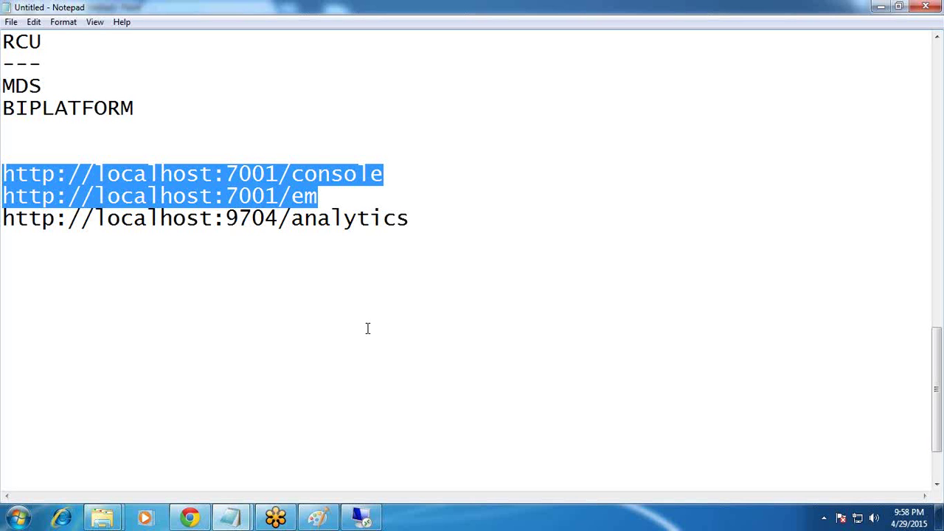
pyautogui.moveTo(59, 219); pyautogui.dragTo(2, 219)
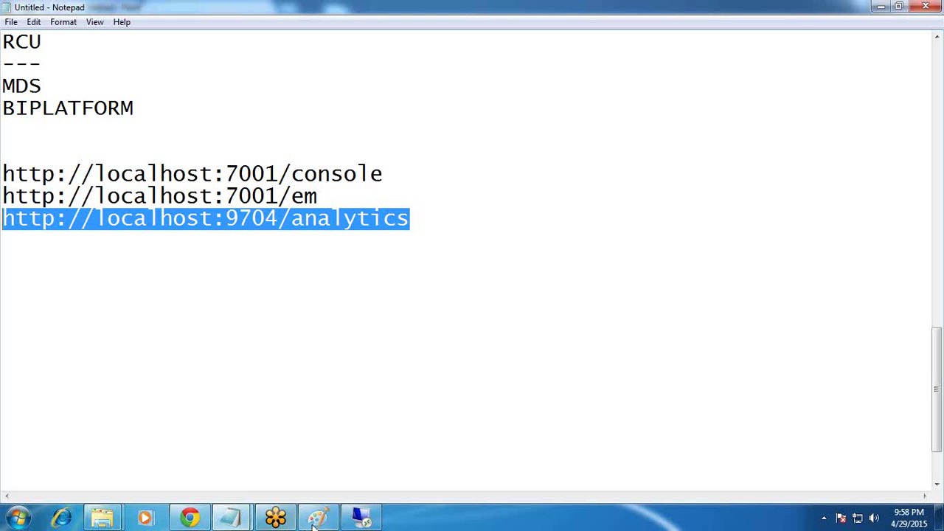
pyautogui.moveTo(327, 520)
# - Add the note "Security configuration" under the console URL, with a blank line before the em URL
pyautogui.click(388, 178)
pyautogui.press('Return')
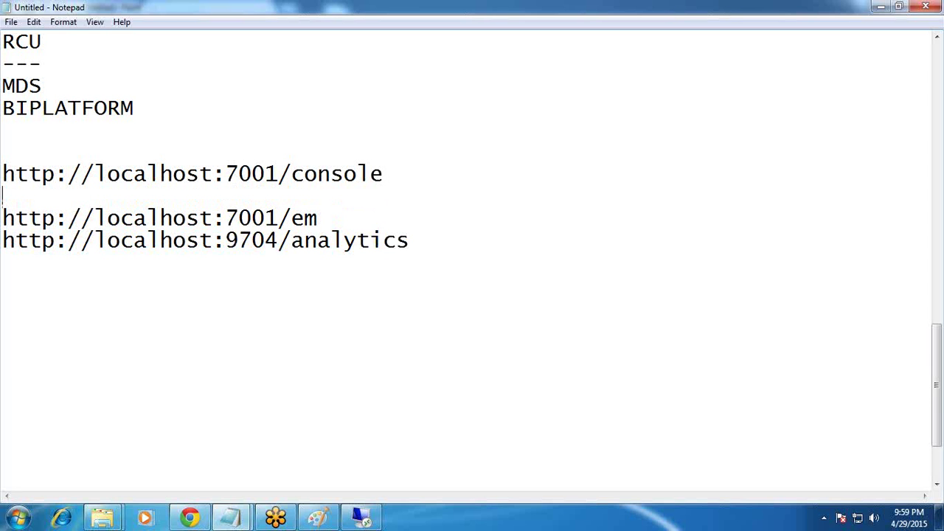
pyautogui.press('Return')
pyautogui.press('Up')
pyautogui.write('Securi')
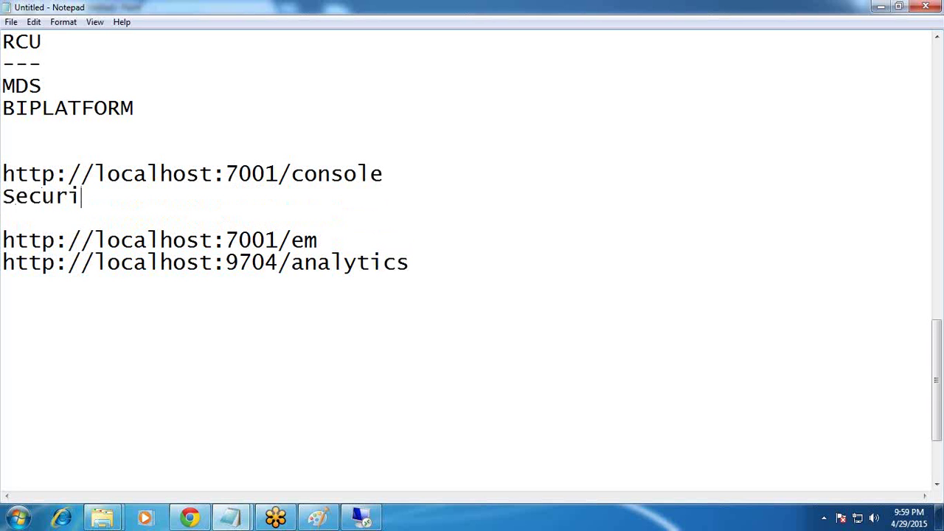
pyautogui.write('ty conf')
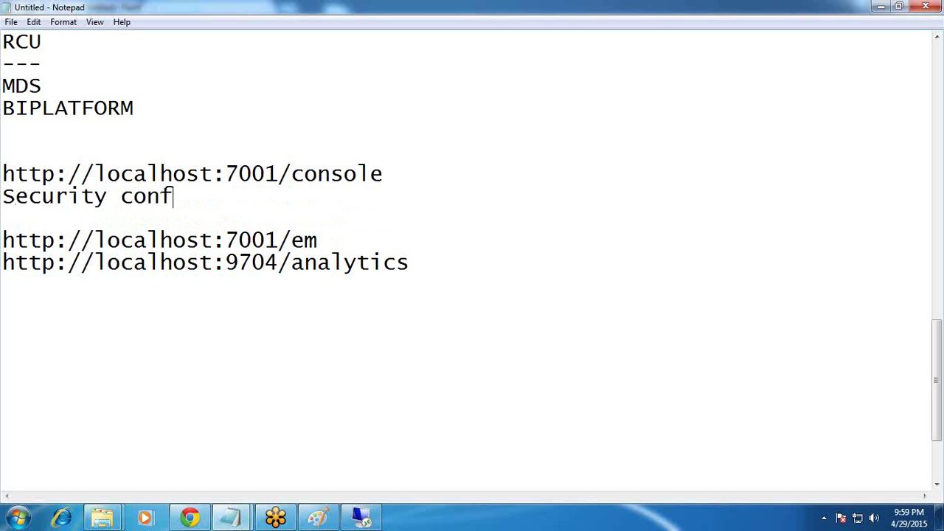
pyautogui.write('iguration')
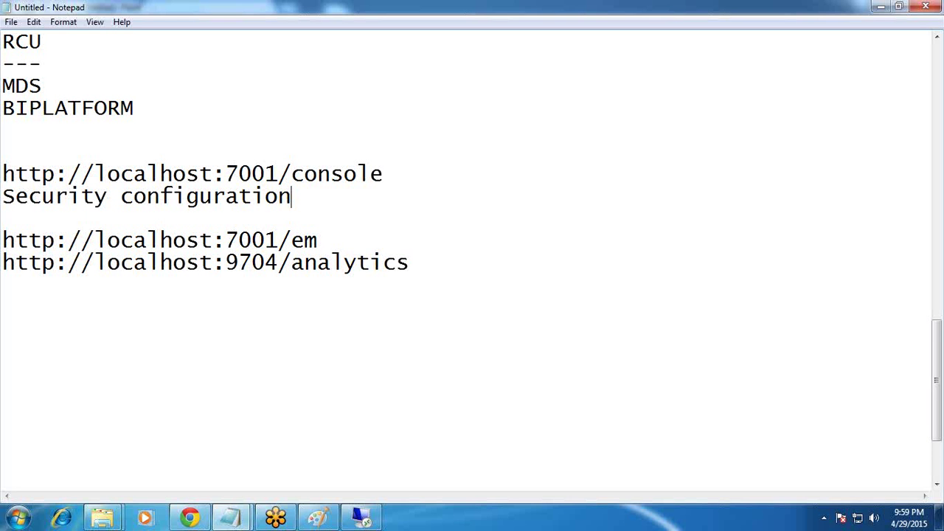
# - Add the line "start/stop managed servers" below the Security configuration note
pyautogui.press('Return')
pyautogui.write('st')
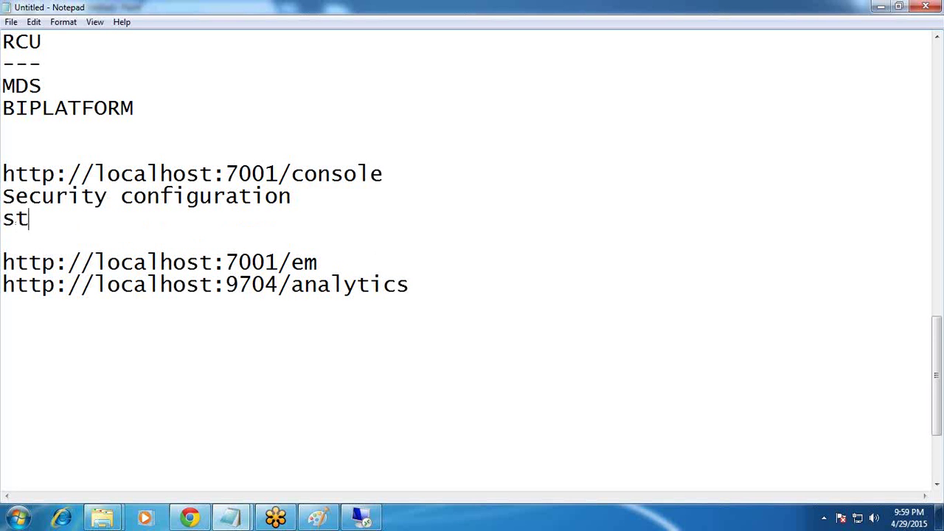
pyautogui.write('art/stop man')
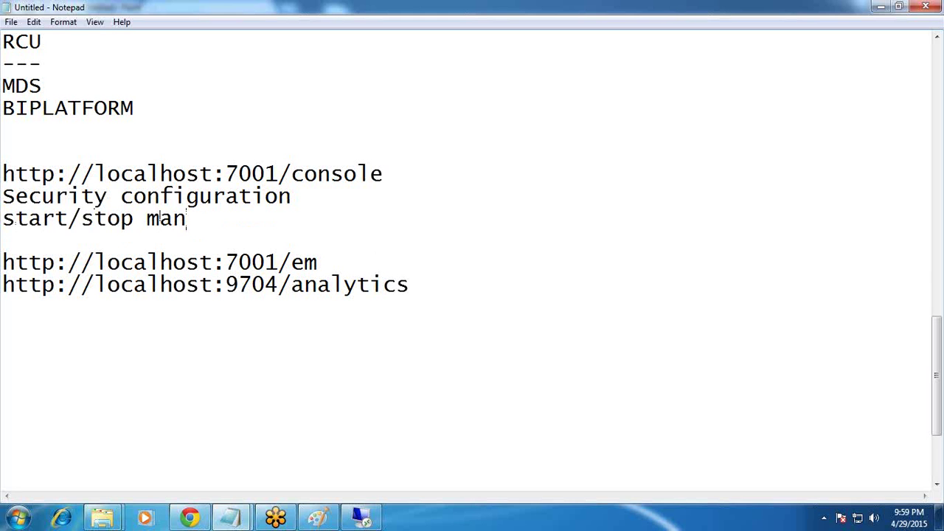
pyautogui.write('aged servers')
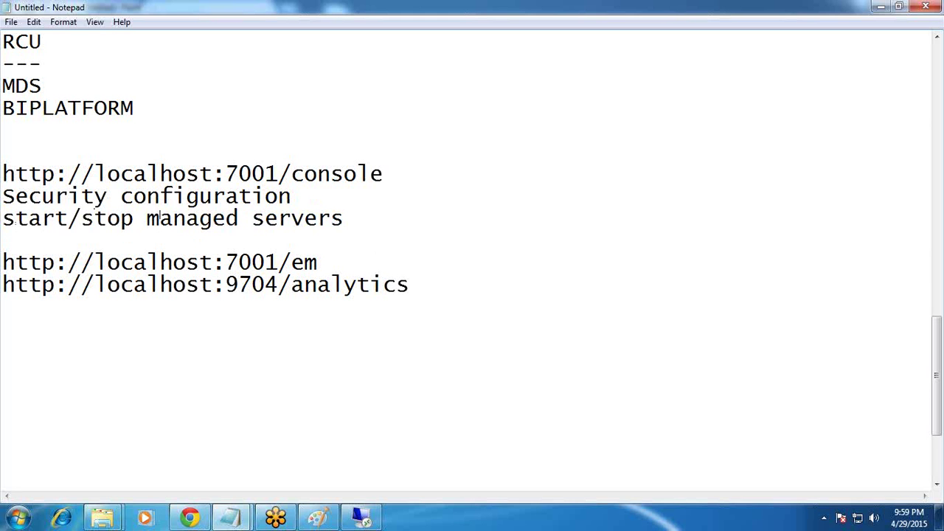
# - Insert the line "LDAP Configuration" between the Security configuration and start/stop managed servers notes
pyautogui.click(326, 202)
pyautogui.press('Return')
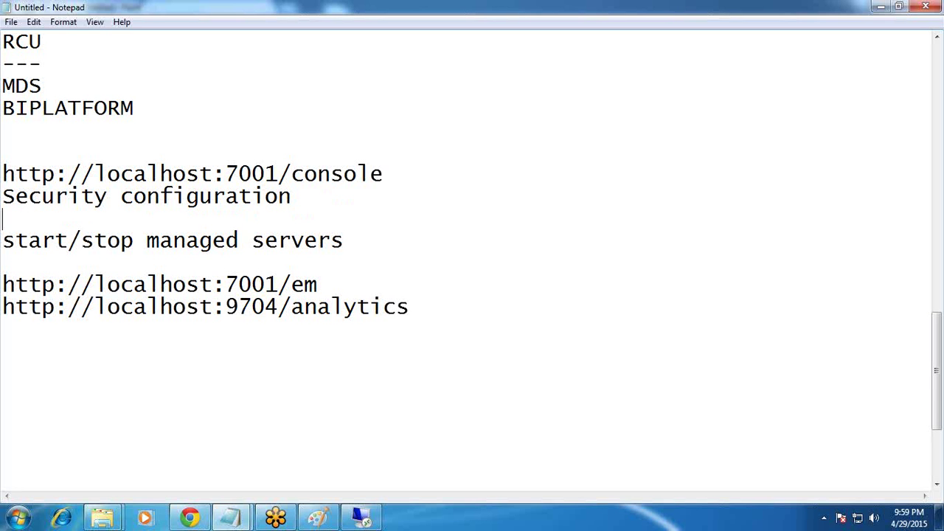
pyautogui.write('LDAP ')
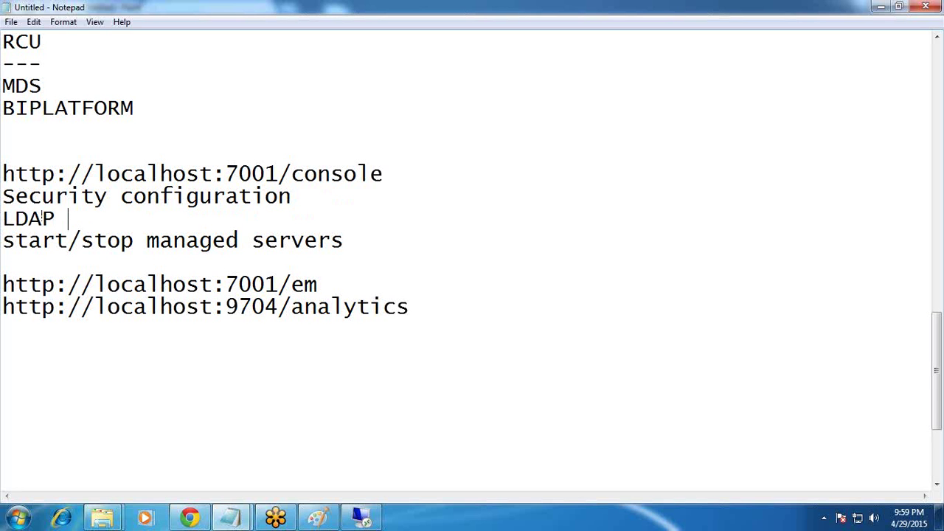
pyautogui.write('Config')
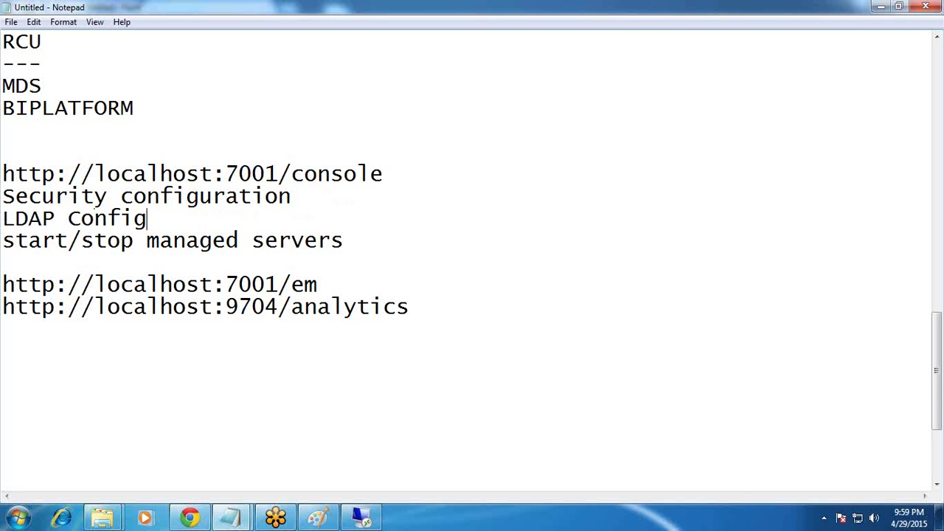
pyautogui.write('uration')
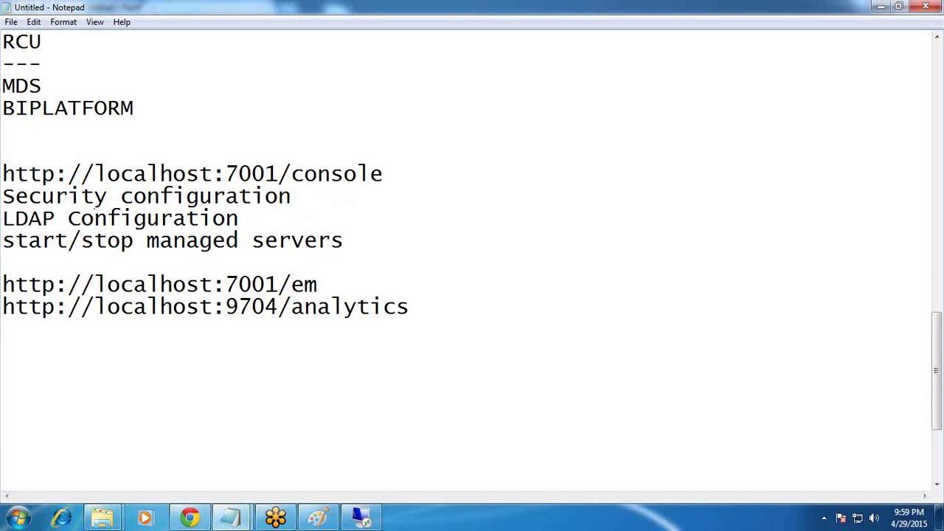
# - Add the line "Authorization" below LDAP Configuration and "data sources" below start/stop managed servers
pyautogui.press('Return')
pyautogui.write('A')
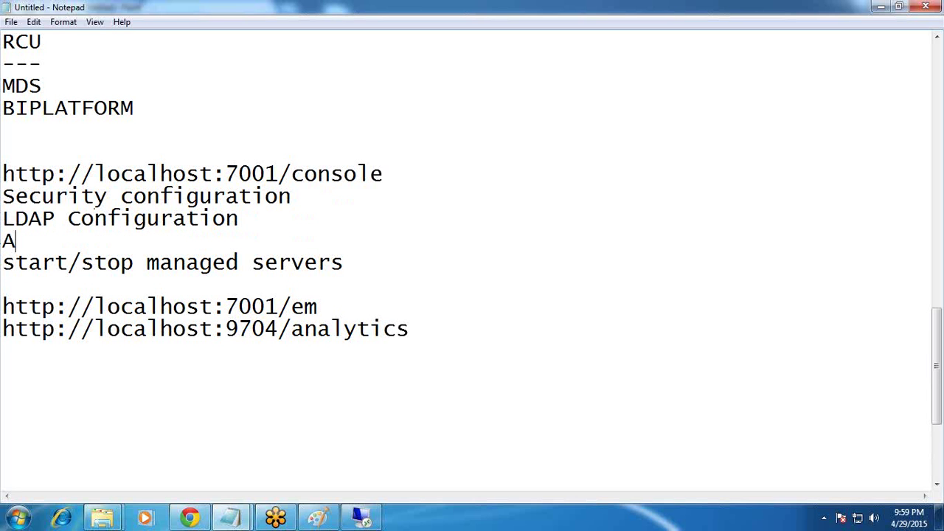
pyautogui.write('uthorization')
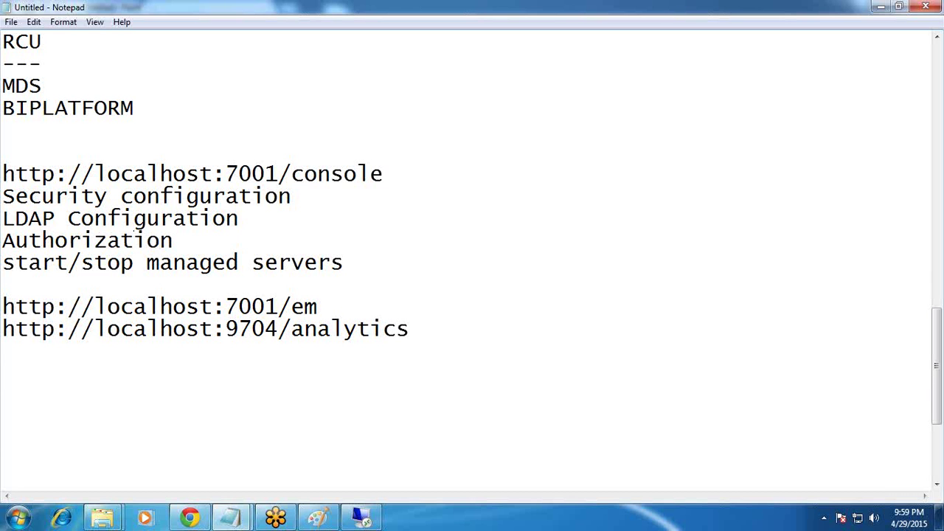
pyautogui.click(373, 268)
pyautogui.press('Return')
pyautogui.write('data sources')
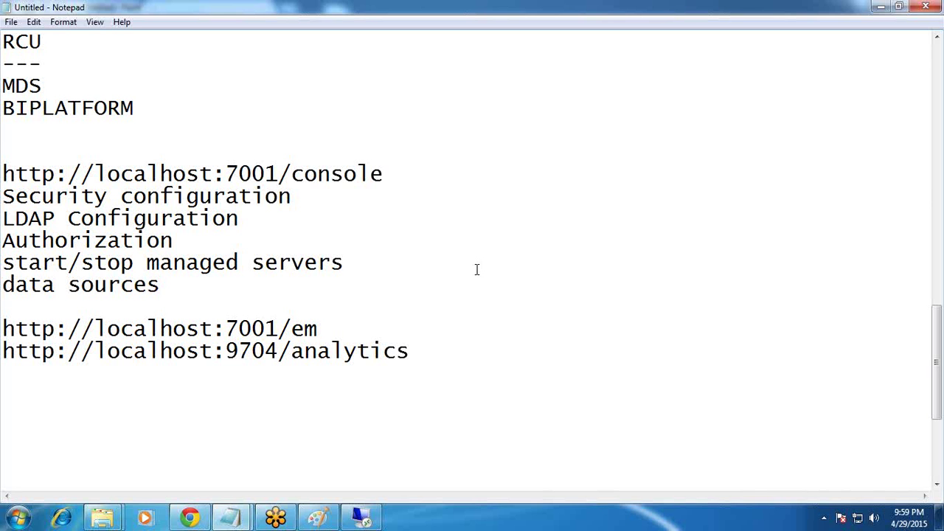
# - Review the console URL and its notes on security configuration, LDAP configuration and managed servers
pyautogui.moveTo(292, 198); pyautogui.dragTo(1, 197)
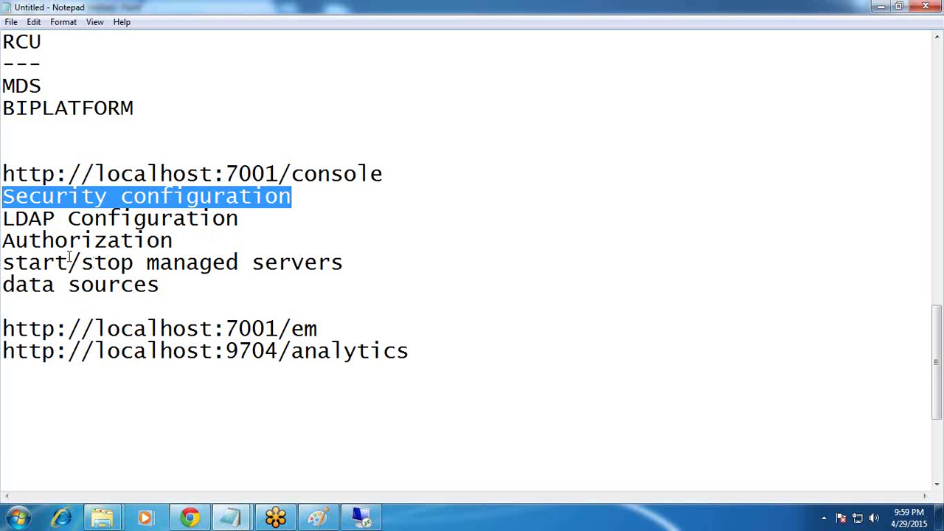
pyautogui.click(368, 195)
pyautogui.moveTo(406, 173); pyautogui.dragTo(6, 193)
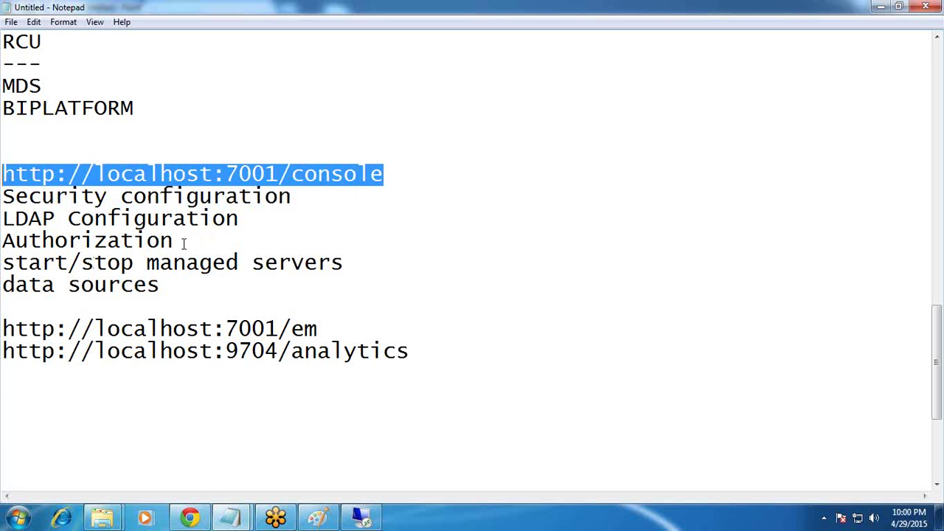
pyautogui.moveTo(248, 218); pyautogui.dragTo(4, 218)
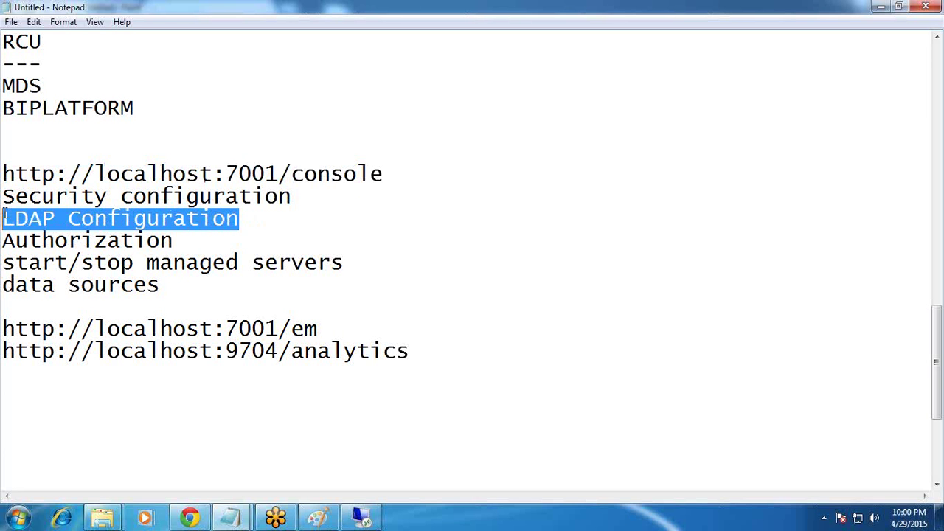
pyautogui.click(298, 194)
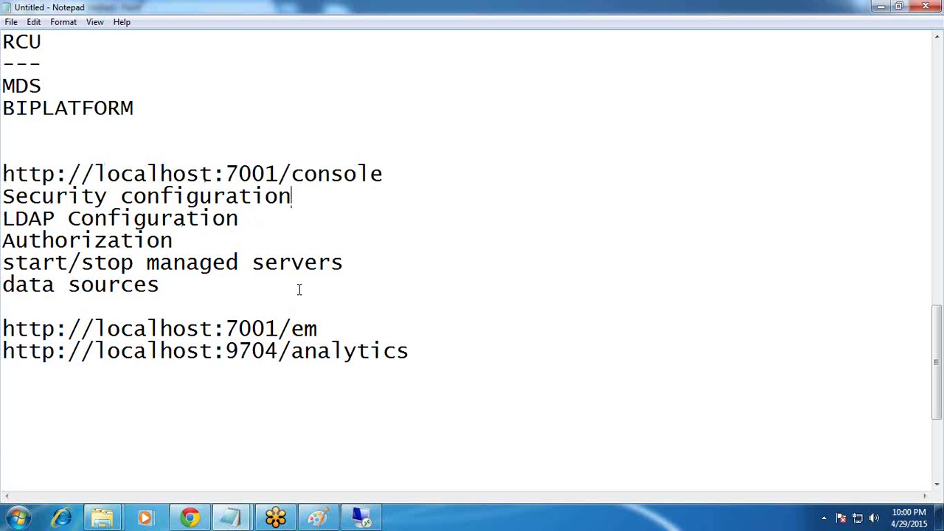
pyautogui.moveTo(3, 263); pyautogui.dragTo(354, 270)
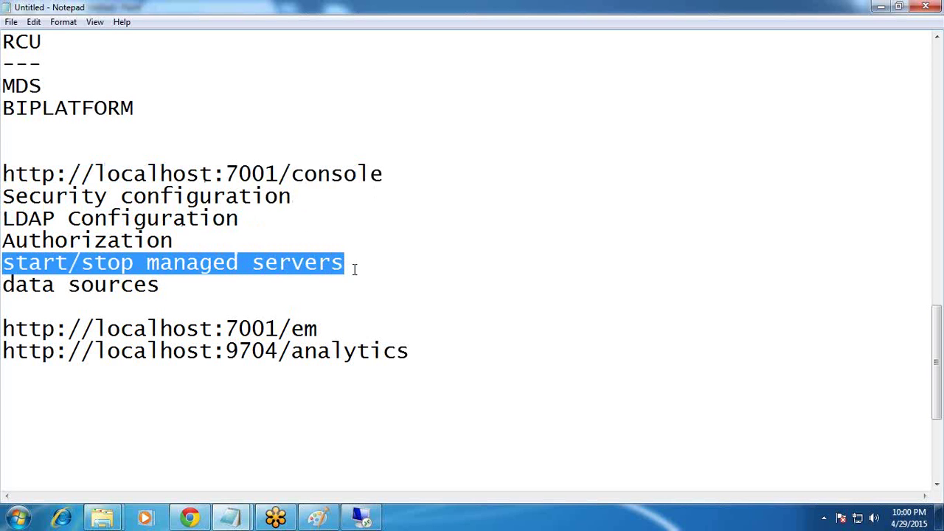
# - Insert the line "biserver1" between the start/stop managed servers and data sources notes
pyautogui.click(354, 270)
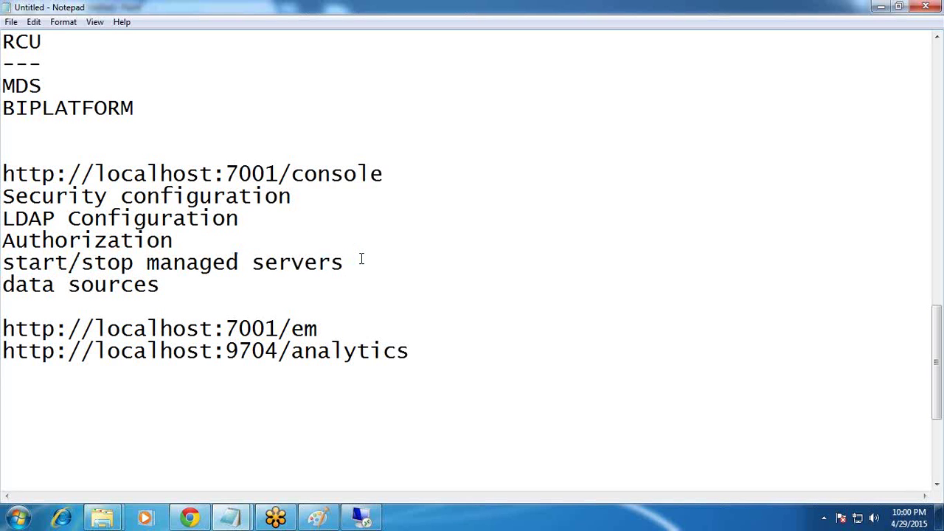
pyautogui.press('Return')
pyautogui.write('bis')
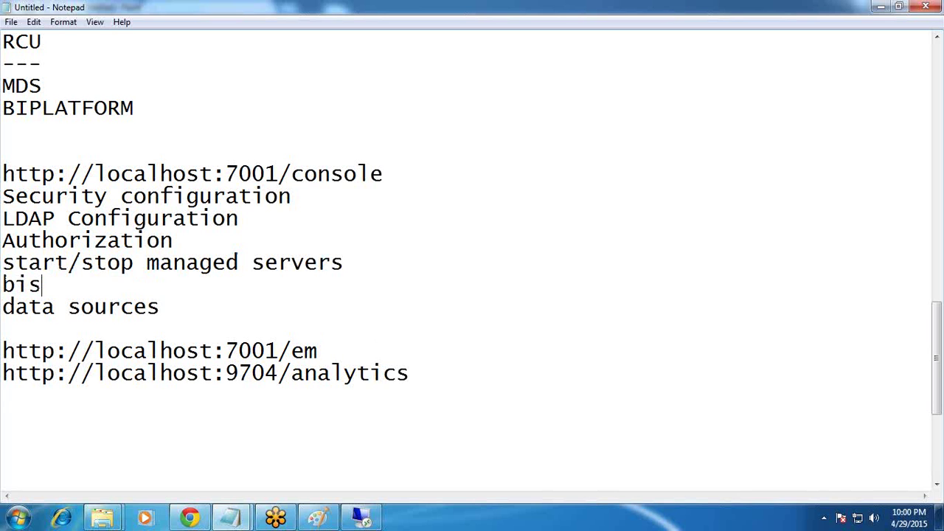
pyautogui.write('erver1')
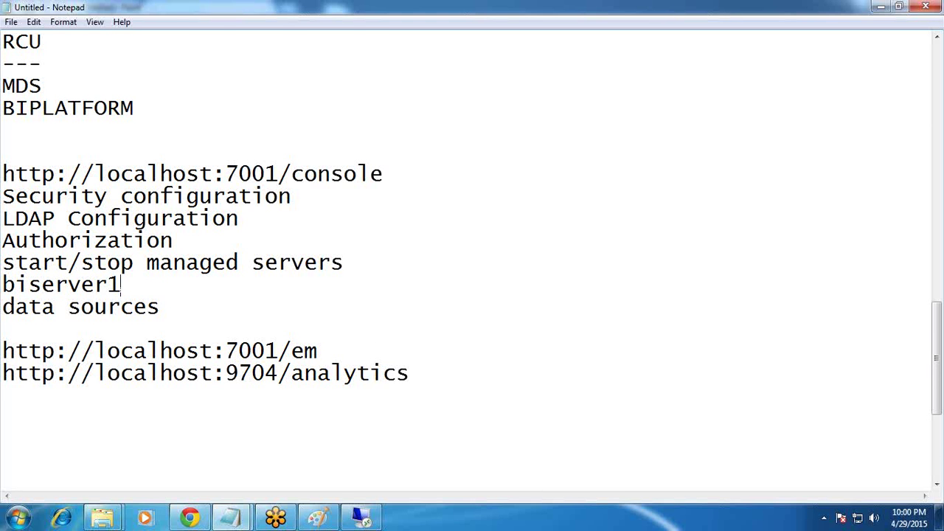
# - Add the note "RPD Deployment" under the em URL, with a blank line before the analytics URL
pyautogui.scroll(-2, 418, 302)
pyautogui.click(417, 243)
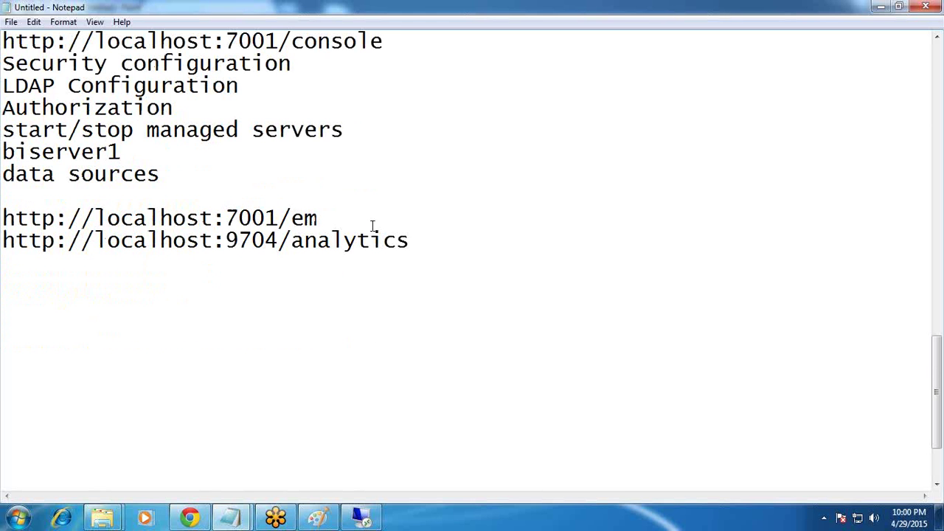
pyautogui.press('Return')
pyautogui.press('Return')
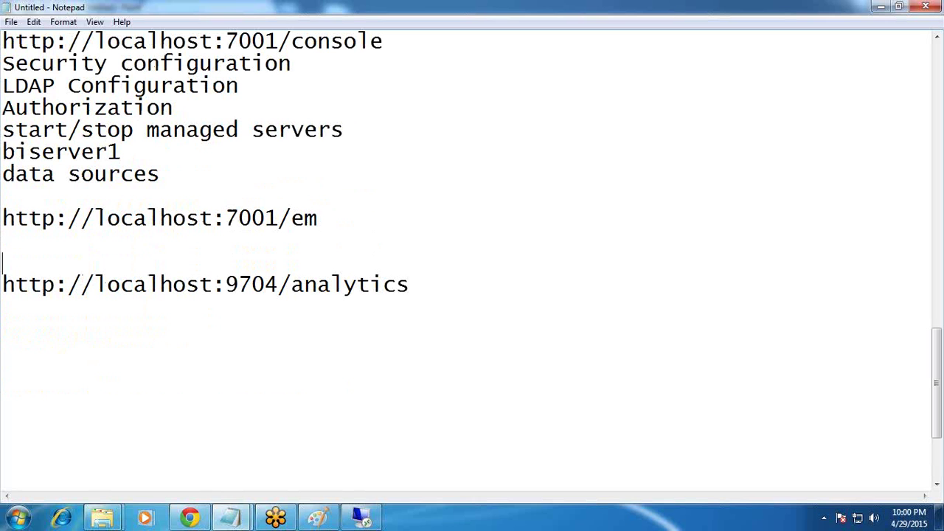
pyautogui.press('Up')
pyautogui.write('RPD D')
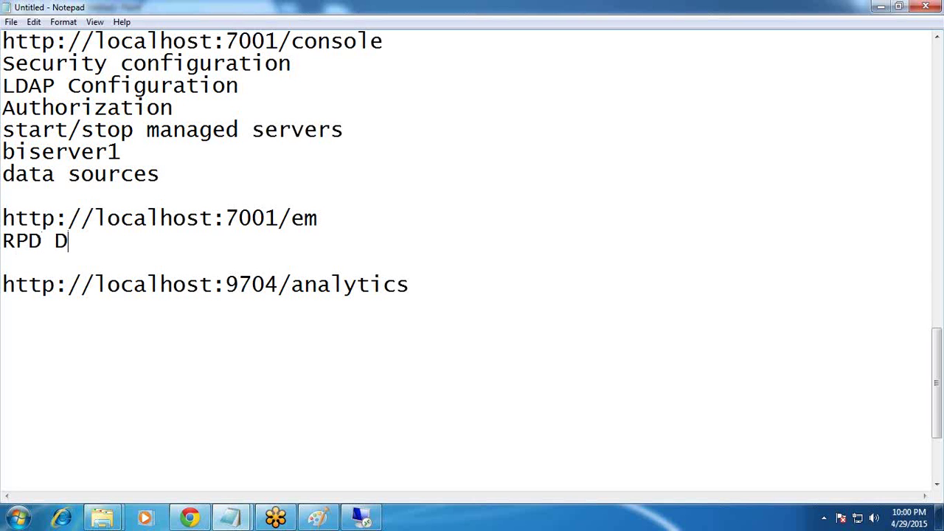
pyautogui.write('eploy')
pyautogui.write('ment')
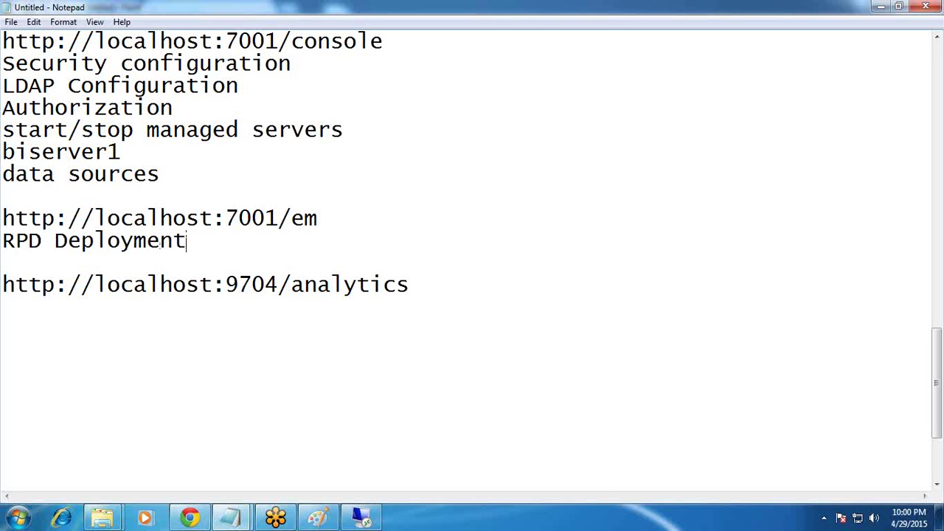
# - Add the lines "Webcat Deployment" and "Start/Stop system components" below the RPD Deployment note
pyautogui.press('Return')
pyautogui.write('We')
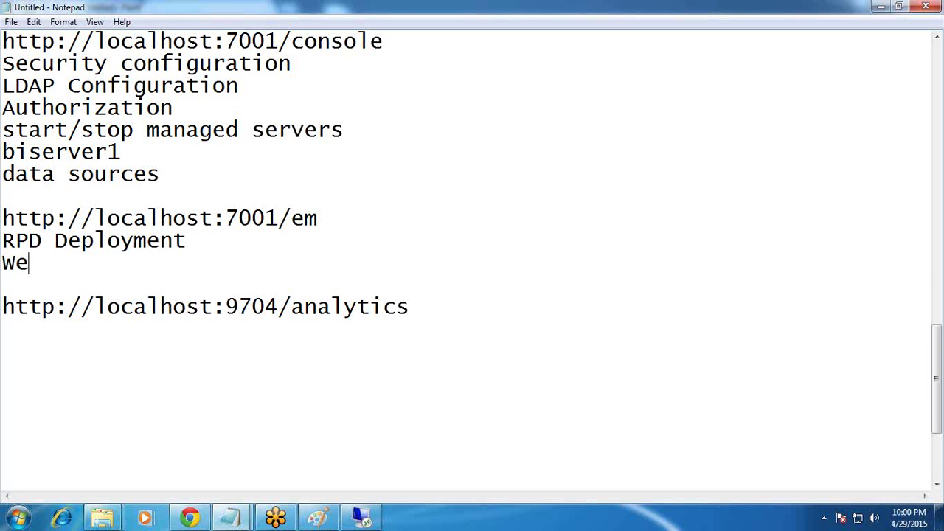
pyautogui.write('bcat Deployment')
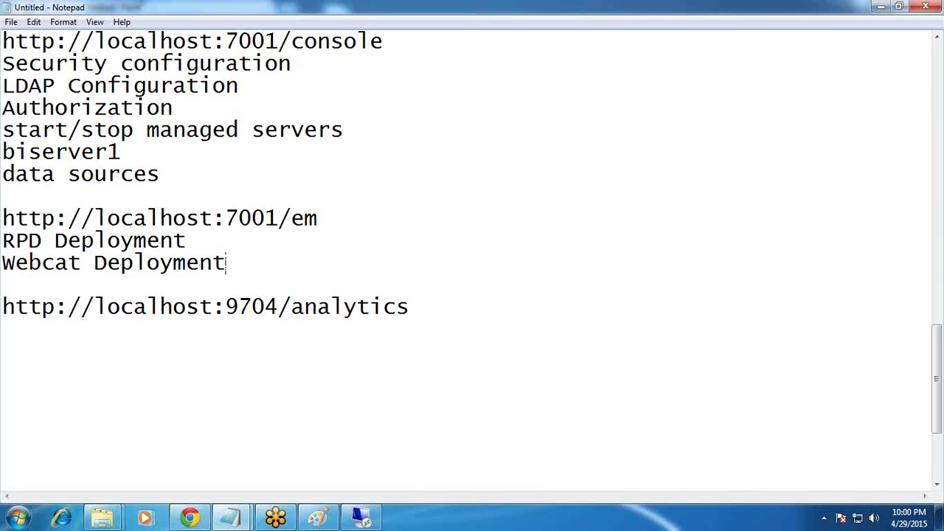
pyautogui.press('Return')
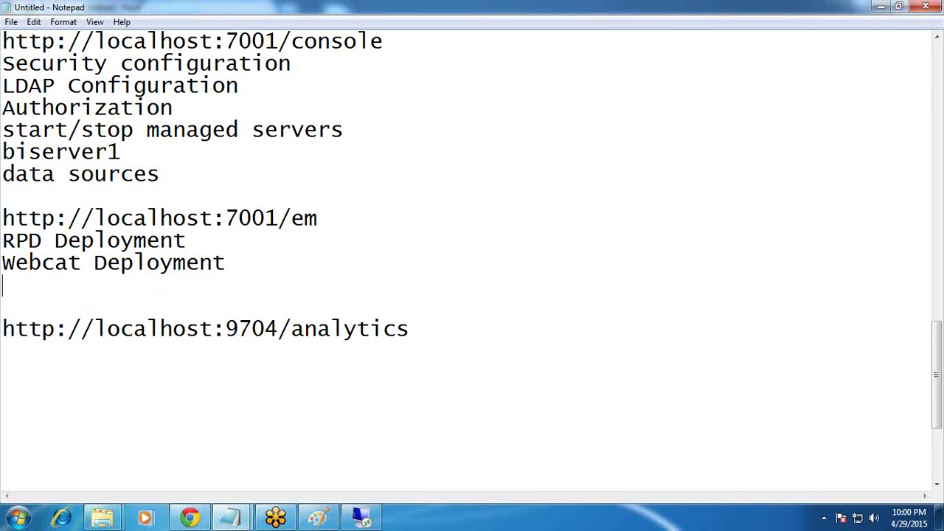
pyautogui.write('Start.')
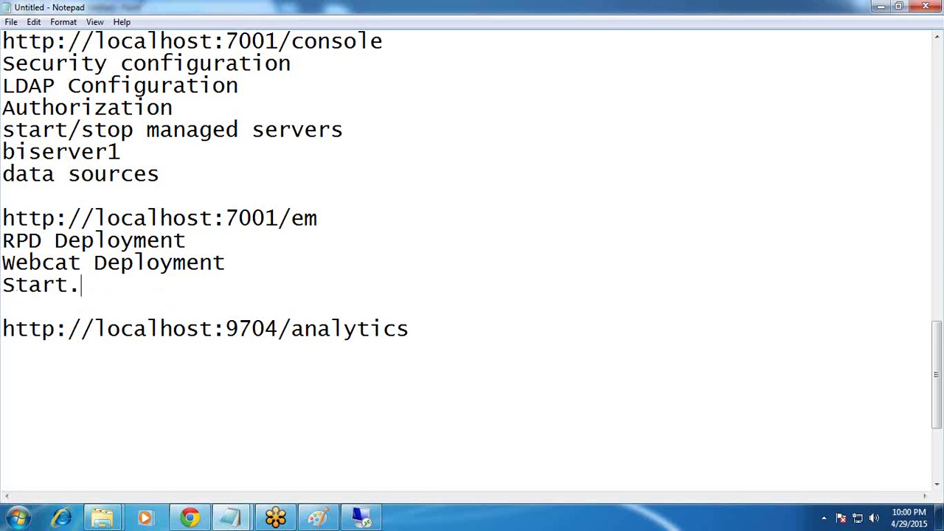
pyautogui.press('BackSpace')
pyautogui.write('/Stop sys')
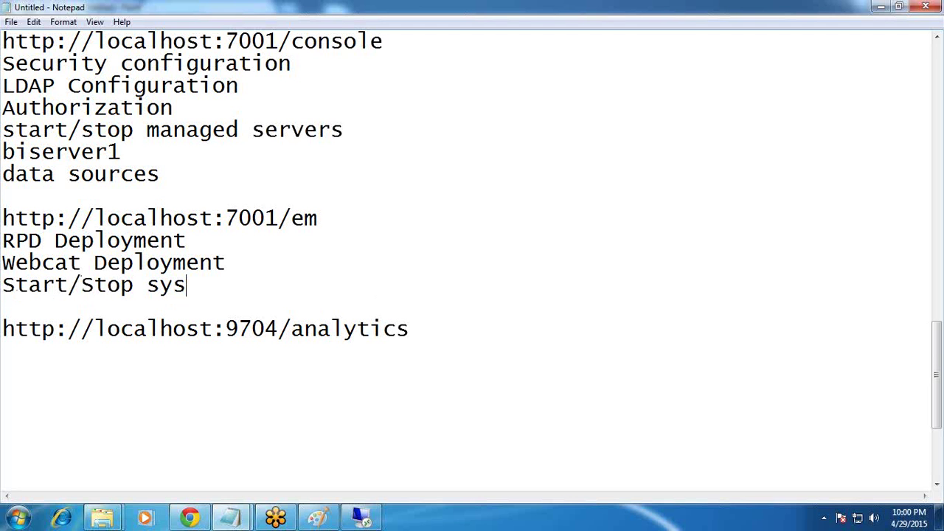
pyautogui.write('tem compo')
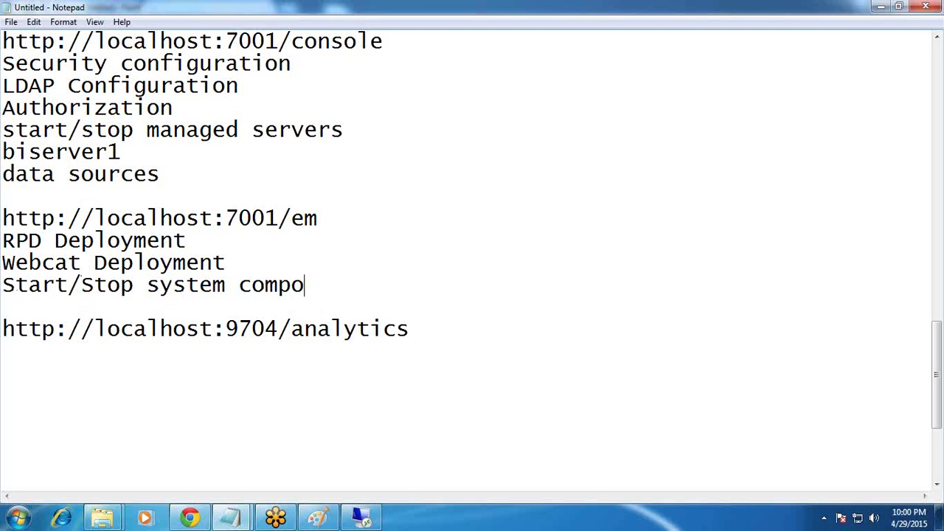
pyautogui.write('nents')
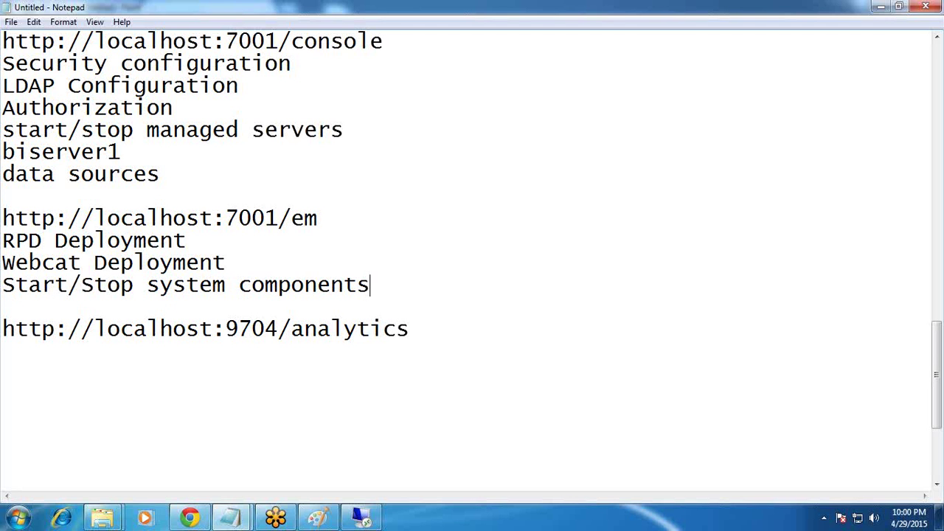
# - Add the note "Reports/Dashboard/Agents" below the analytics URL, separated by a blank line
pyautogui.scroll(-2, 466, 297)
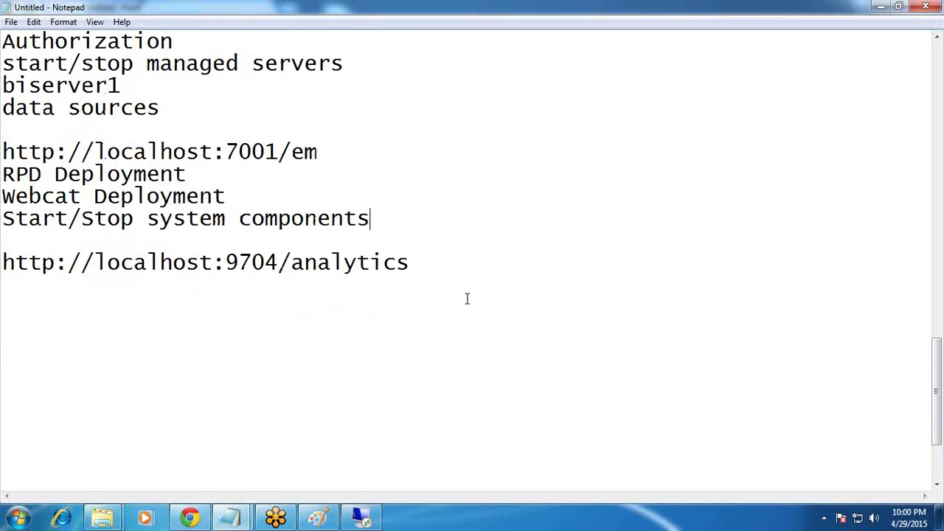
pyautogui.click(411, 205)
pyautogui.press('Return')
pyautogui.press('Return')
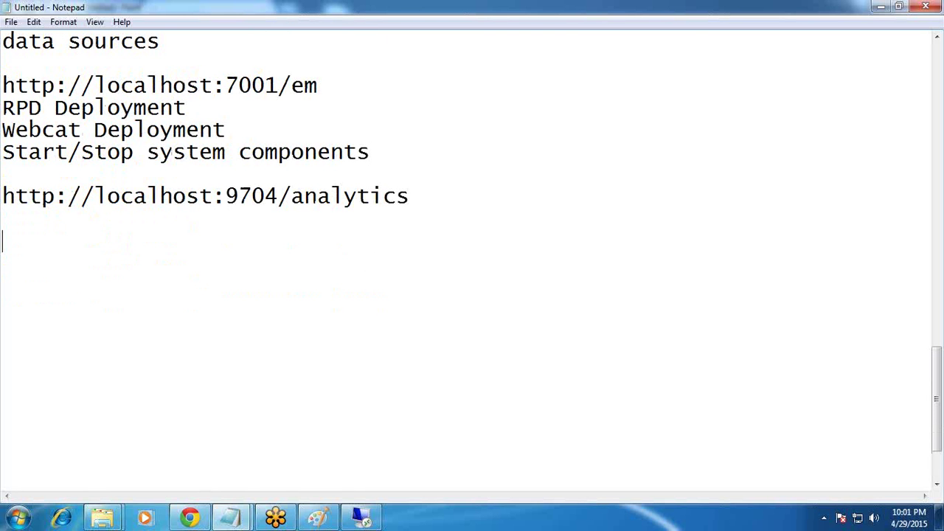
pyautogui.write('Report')
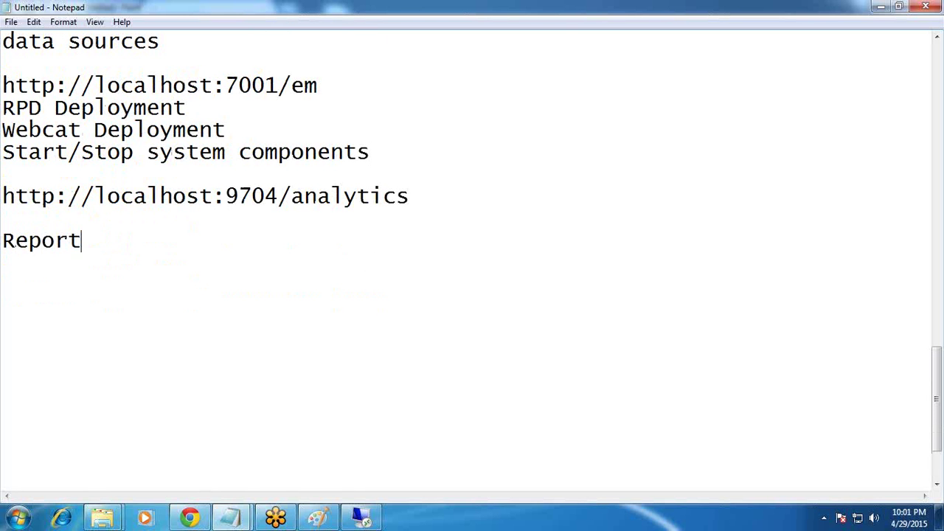
pyautogui.write('s/Dashboa')
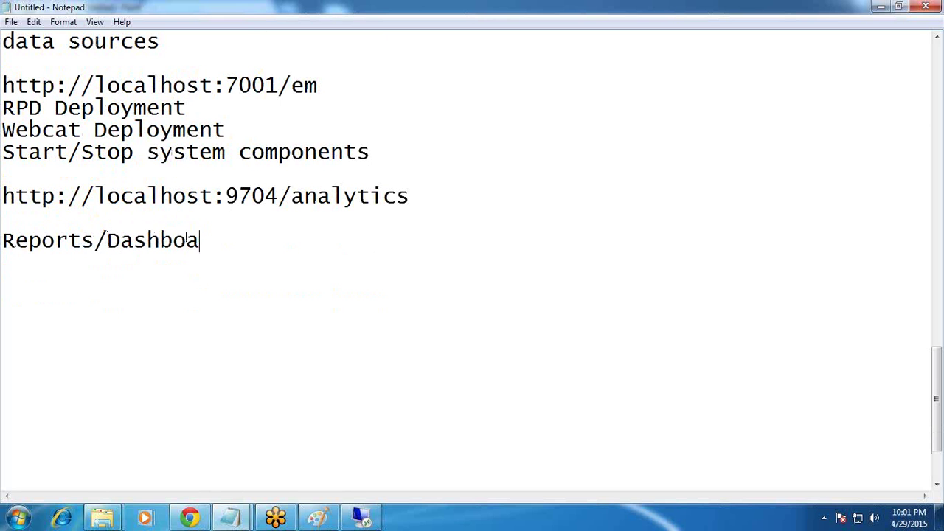
pyautogui.write('rd/Agents')
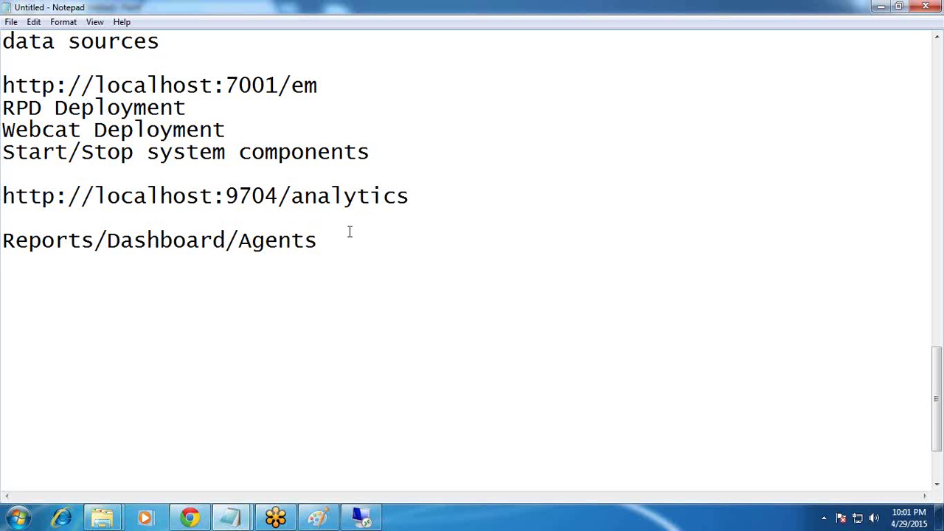
# - Review the console and em notes against the analytics URL and its reports, dashboard and agents note
pyautogui.moveTo(436, 195); pyautogui.dragTo(189, 172)
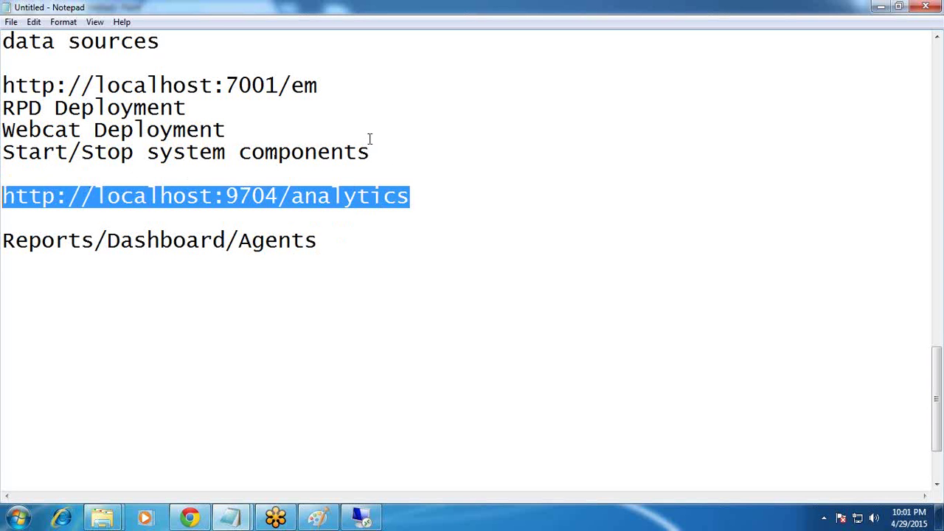
pyautogui.click(325, 133)
pyautogui.moveTo(385, 151); pyautogui.dragTo(143, 388)
pyautogui.scroll(-7, 145, 386)
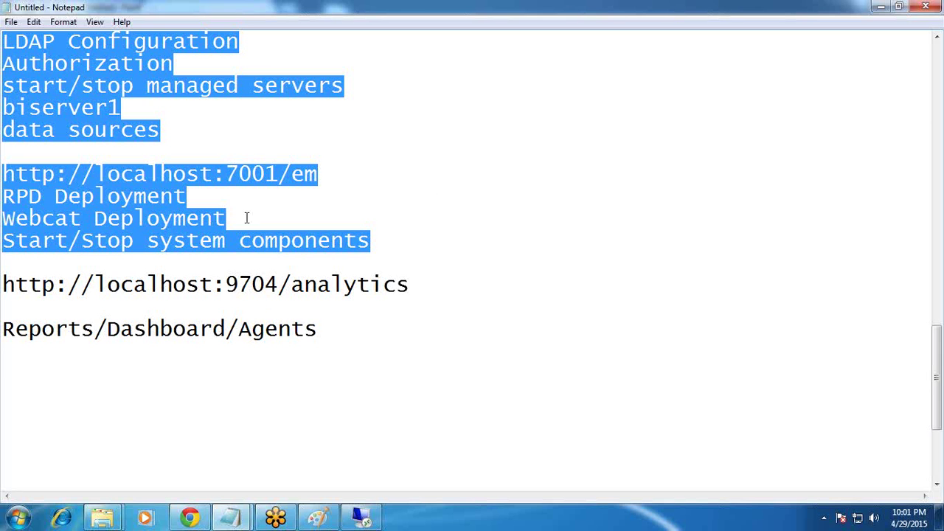
pyautogui.moveTo(328, 332); pyautogui.dragTo(3, 263)
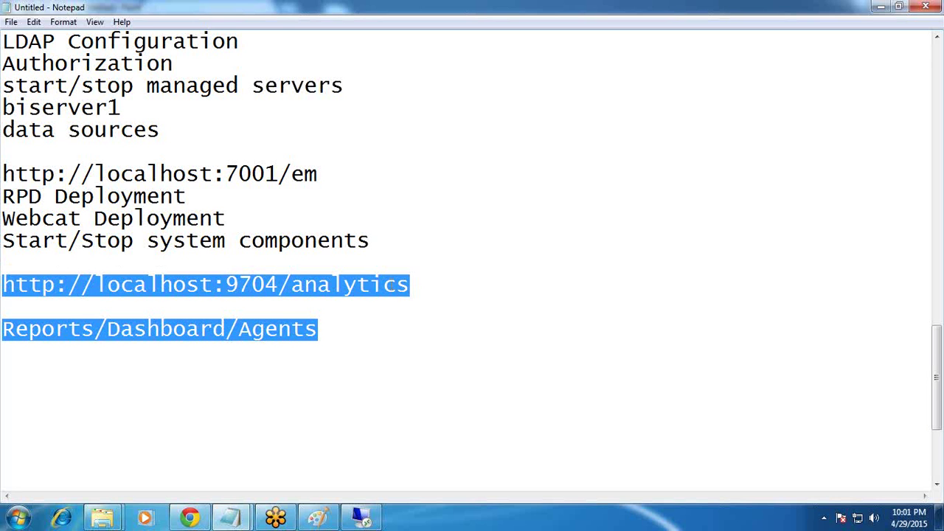
# - Add the line "RPD -- metadata file which DW Object defintion" after a blank line at the end of the notes
pyautogui.click(365, 319)
pyautogui.scroll(-2, 365, 319)
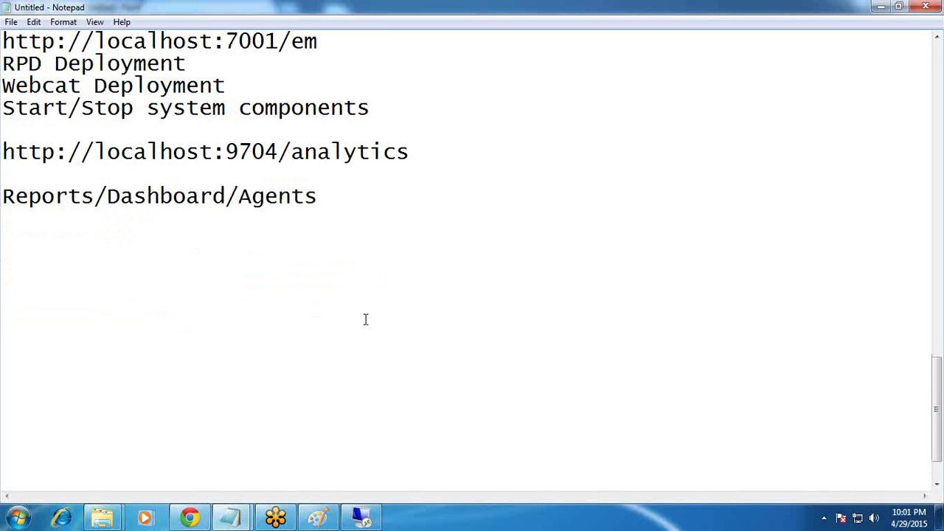
pyautogui.press('Return')
pyautogui.press('Return')
pyautogui.write('RPD -- metad')
pyautogui.write('t')
pyautogui.press('BackSpace')
pyautogui.write('ata ')
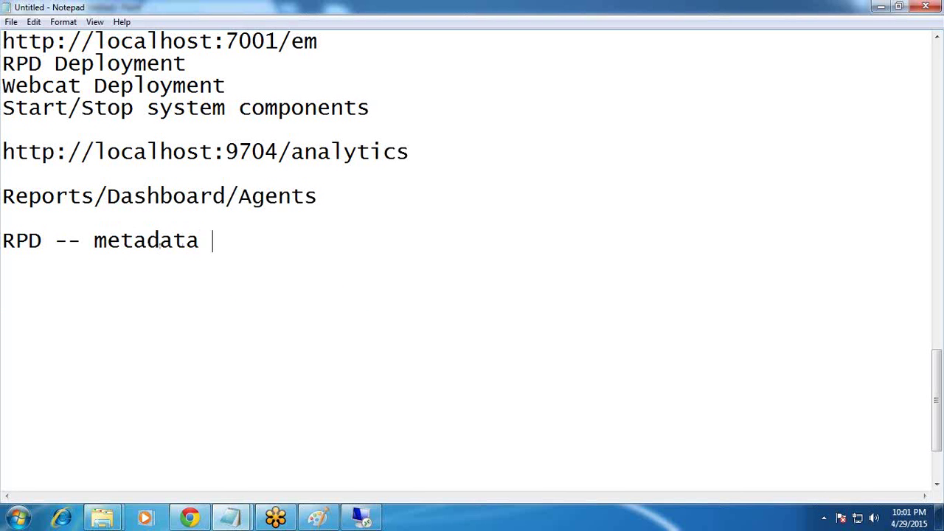
pyautogui.write('file whi')
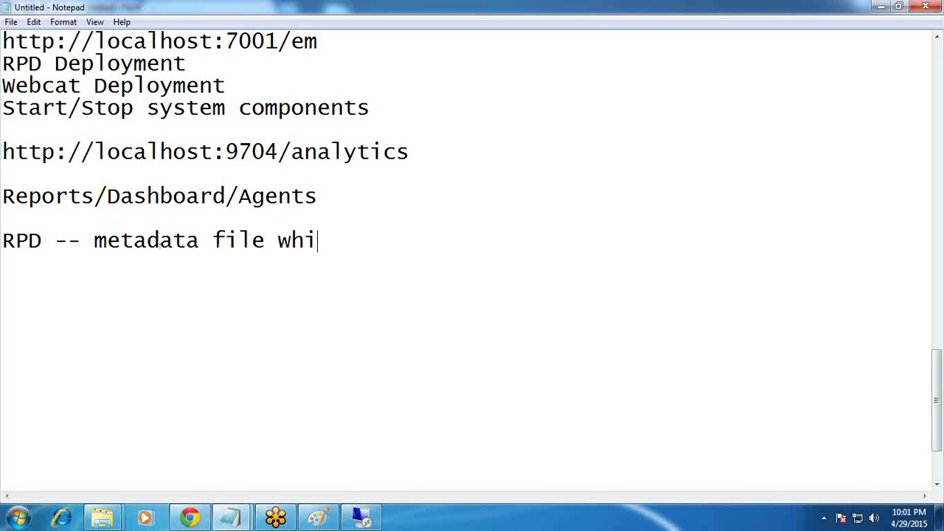
pyautogui.write('ch DW Object defintion')
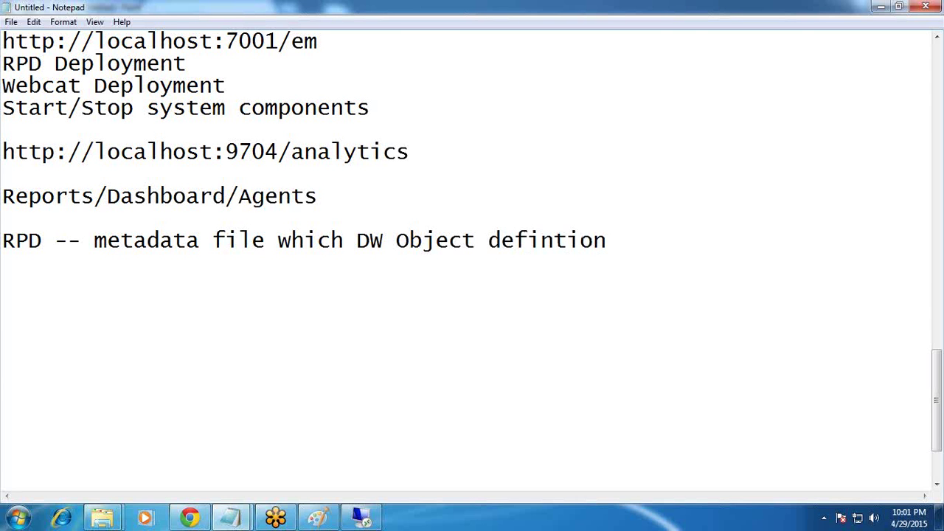
# - Add the line "Webcat -- UI Objects" directly below the RPD definition
pyautogui.press('Return')
pyautogui.write('Webcat  -- ')
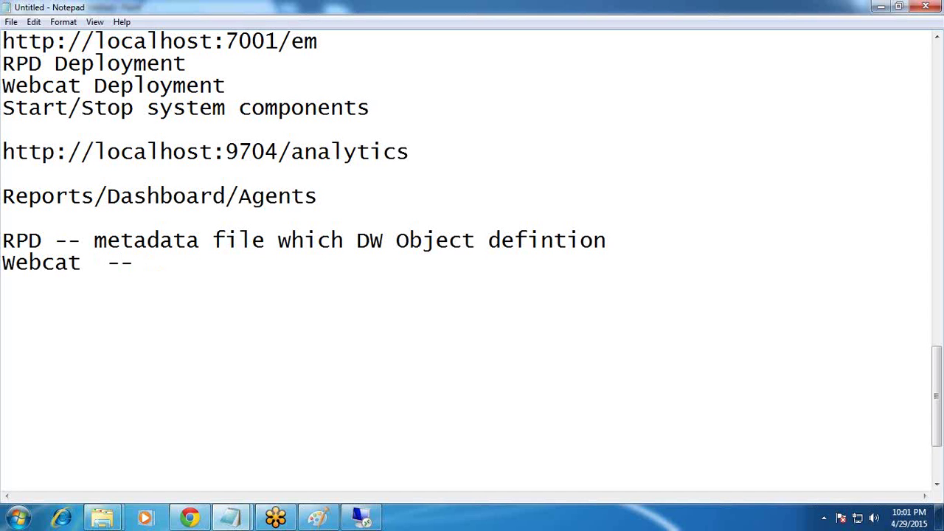
pyautogui.write('UI Objects')
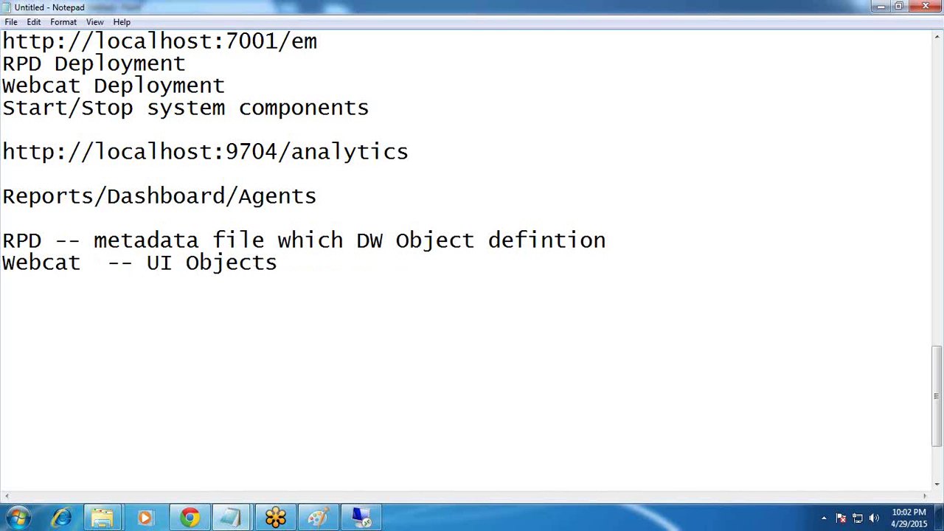
# - Switch to the remote desktop session and open the folder Middleware\instances\instance1 on the OBIEE (E:) drive
pyautogui.click(361, 518)
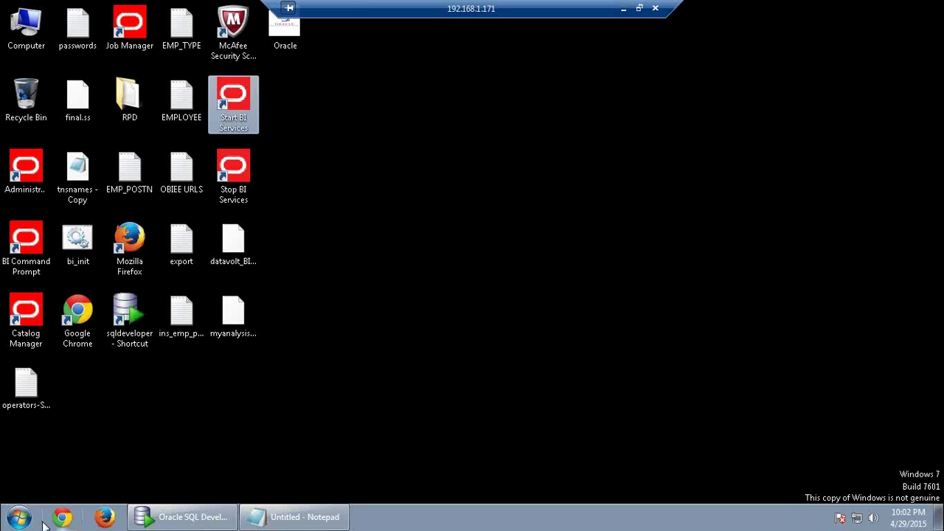
pyautogui.click(18, 518)
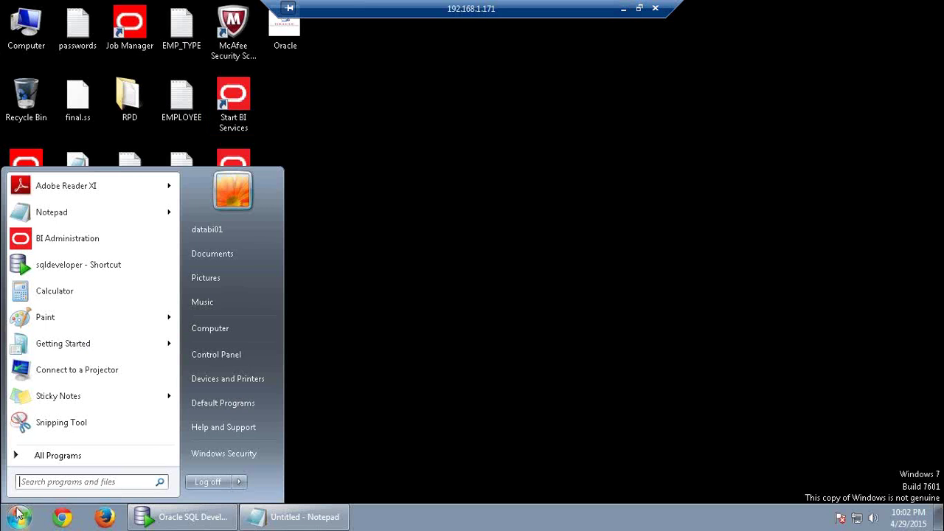
pyautogui.click(207, 330)
pyautogui.doubleClick(324, 95)
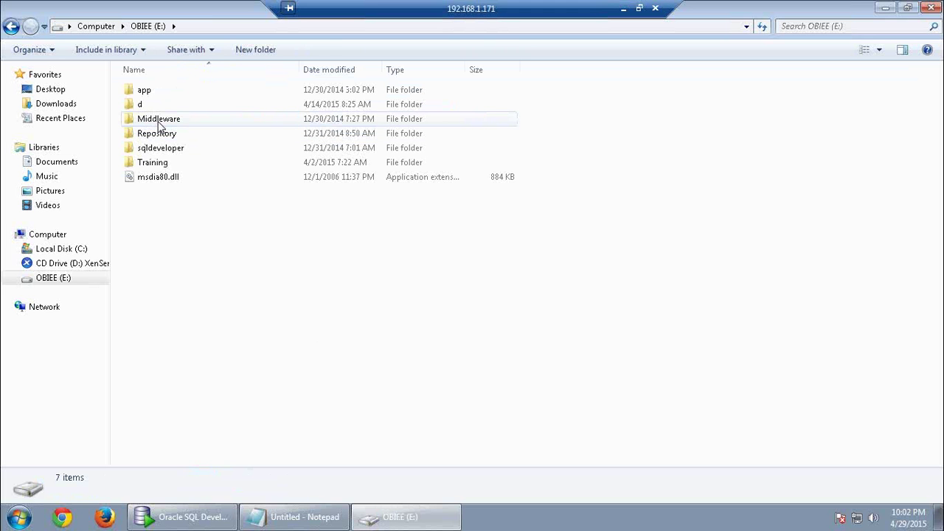
pyautogui.doubleClick(158, 122)
pyautogui.doubleClick(169, 91)
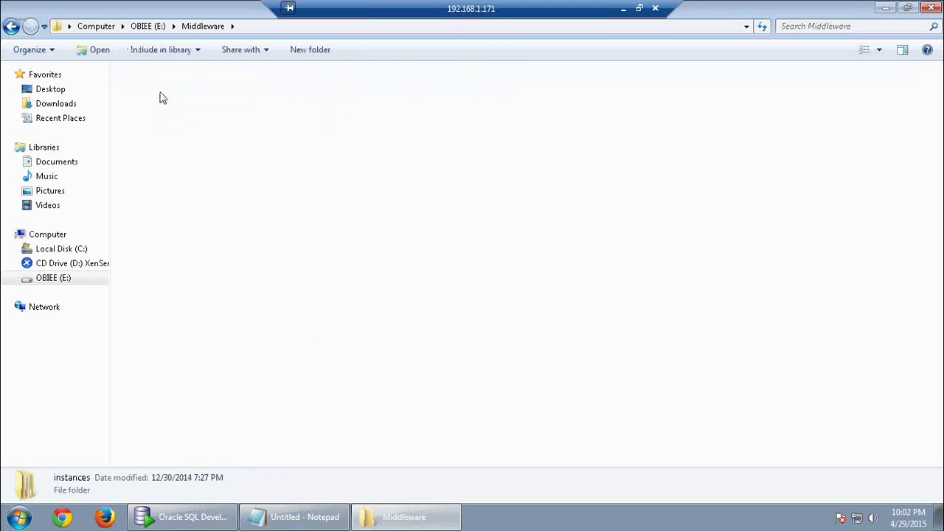
pyautogui.doubleClick(177, 91)
pyautogui.click(164, 109)
pyautogui.doubleClick(164, 109)
pyautogui.doubleClick(185, 180)
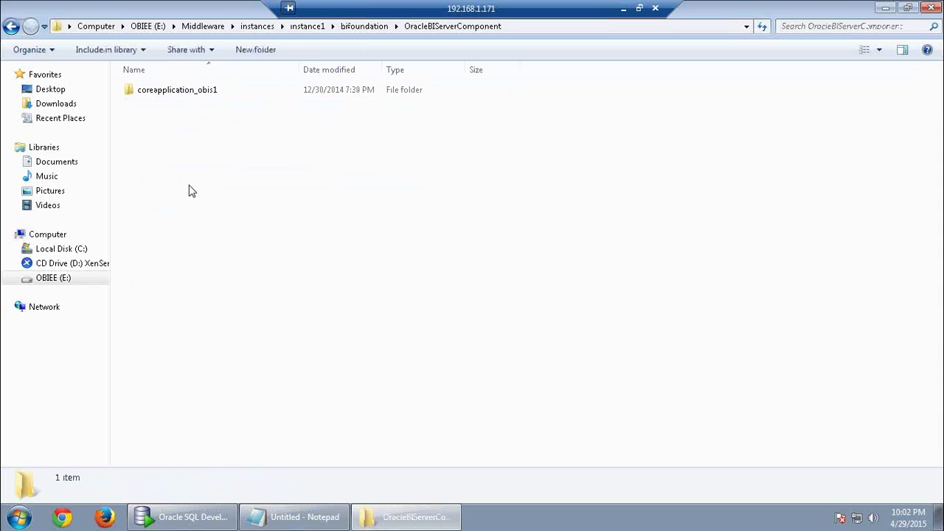
pyautogui.click(307, 26)
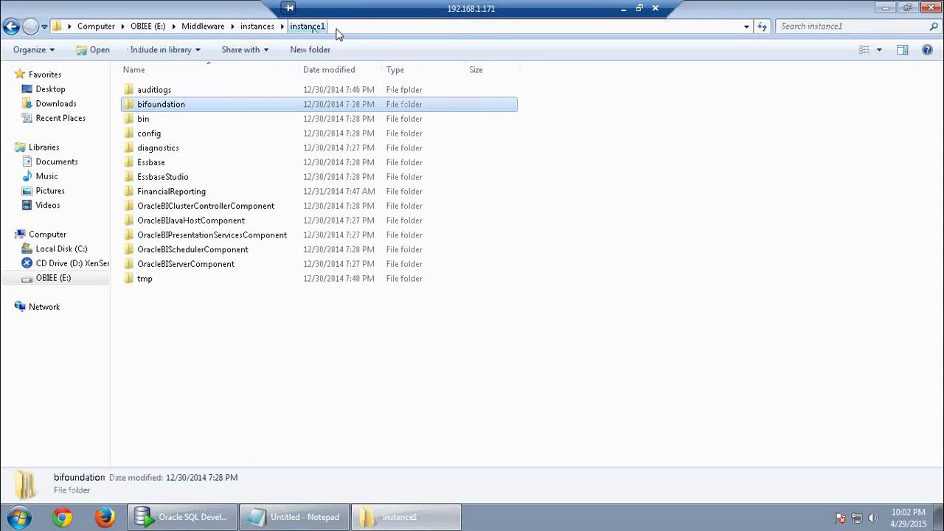
# - Open the catalog folder under bifoundation\OracleBIPresentationServicesComponent\coreapplication_obips1
pyautogui.doubleClick(158, 111)
pyautogui.doubleClick(225, 148)
pyautogui.click(175, 96)
pyautogui.doubleClick(175, 96)
pyautogui.click(175, 105)
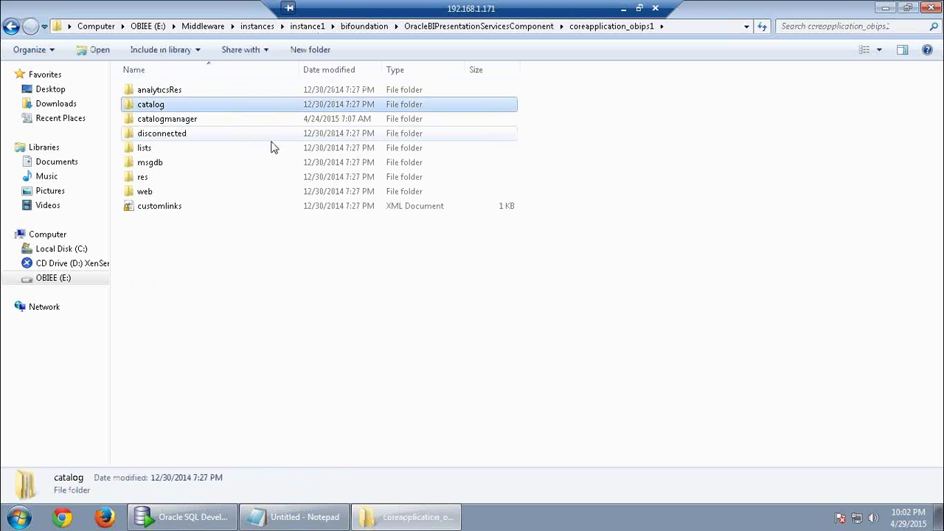
pyautogui.doubleClick(147, 104)
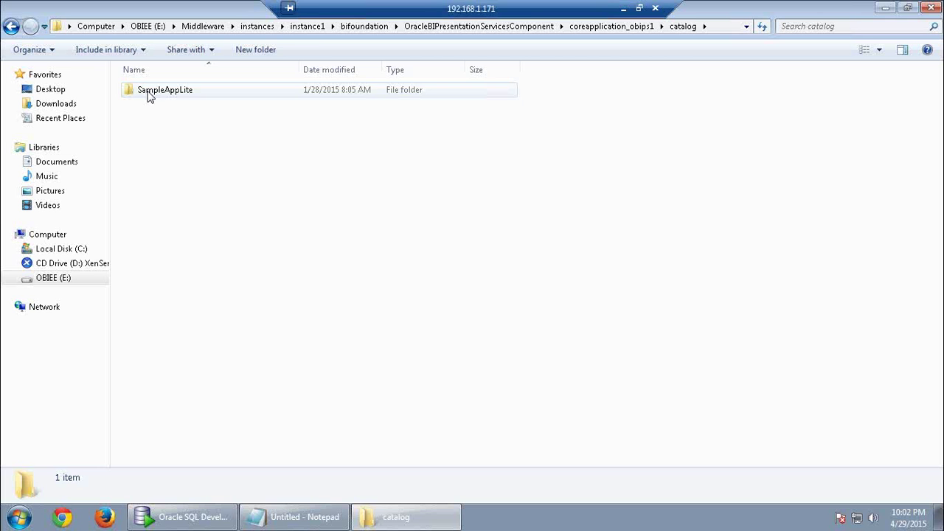
# - Open SampleAppLite\root\shared\weblogic and inspect the stored catalog objects, such as customer+prompt and formatted+sales+by+state.atr
pyautogui.doubleClick(150, 94)
pyautogui.doubleClick(148, 92)
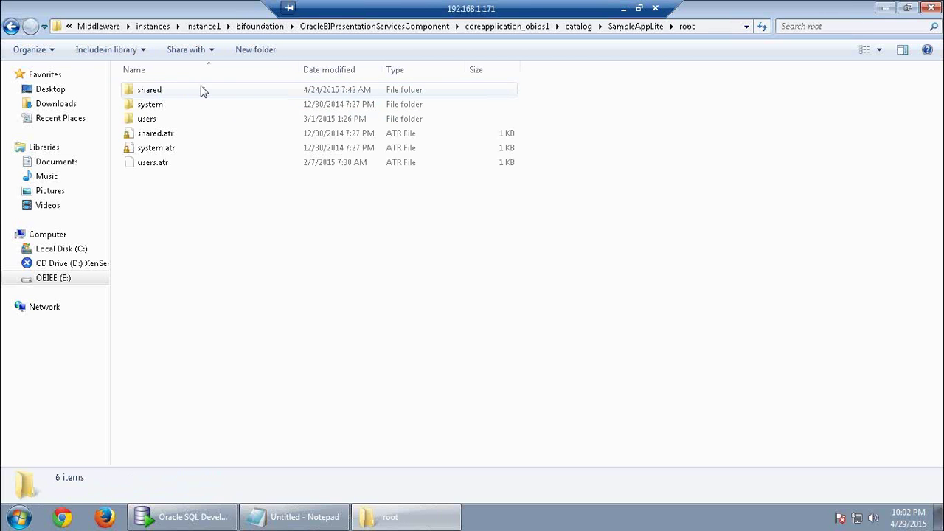
pyautogui.doubleClick(166, 89)
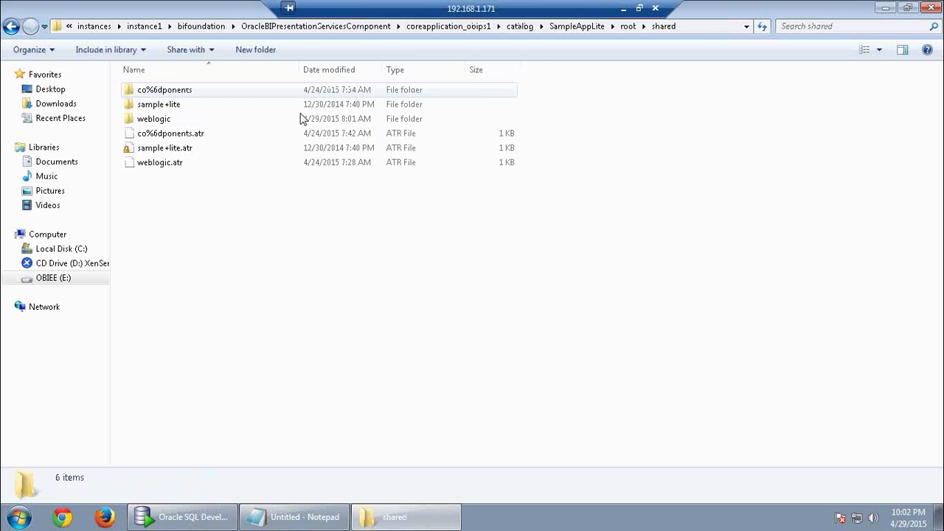
pyautogui.doubleClick(145, 119)
pyautogui.click(221, 119)
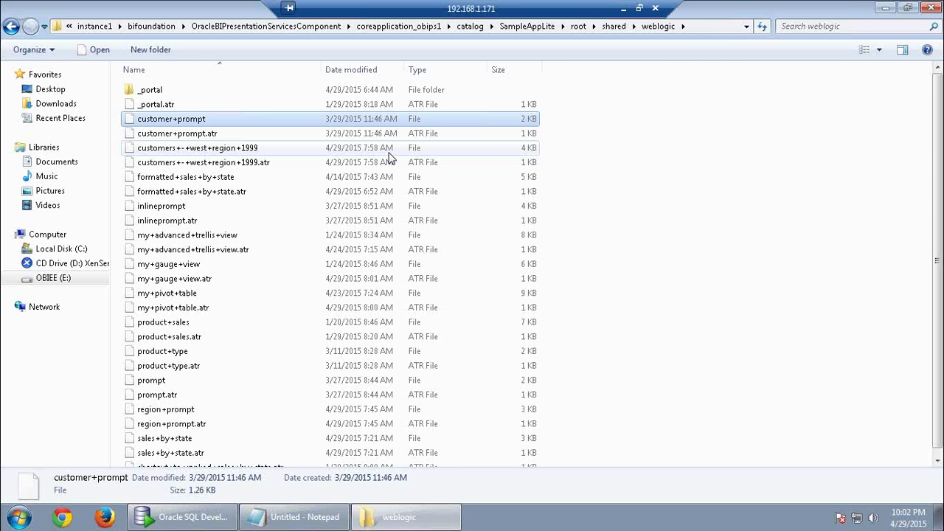
pyautogui.click(196, 193)
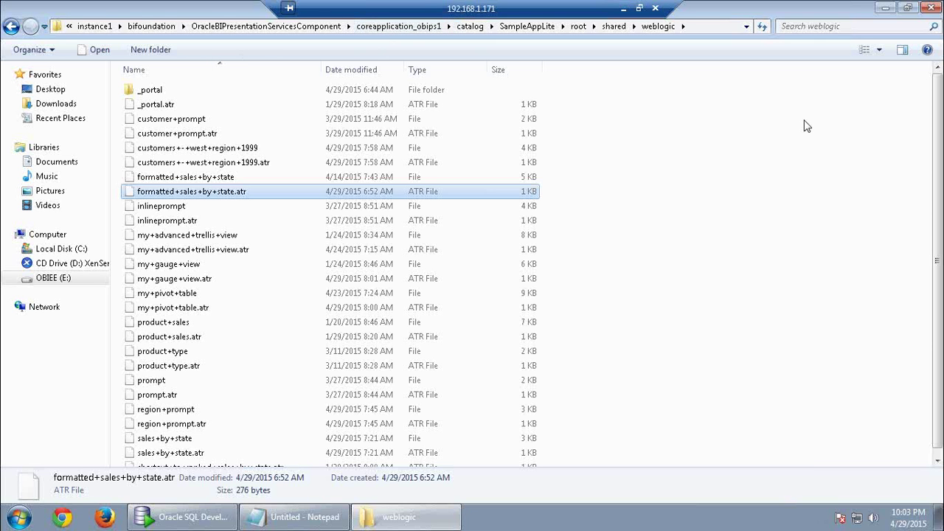
# - Close the catalog folder window, return to the local notes and highlight the word Webcat in its definition
pyautogui.click(932, 7)
pyautogui.click(623, 9)
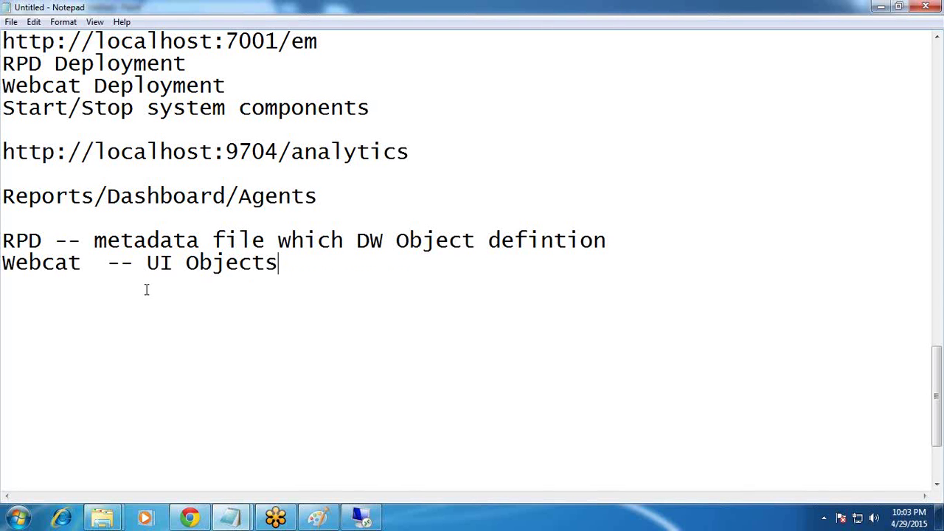
pyautogui.moveTo(95, 263); pyautogui.dragTo(15, 262)
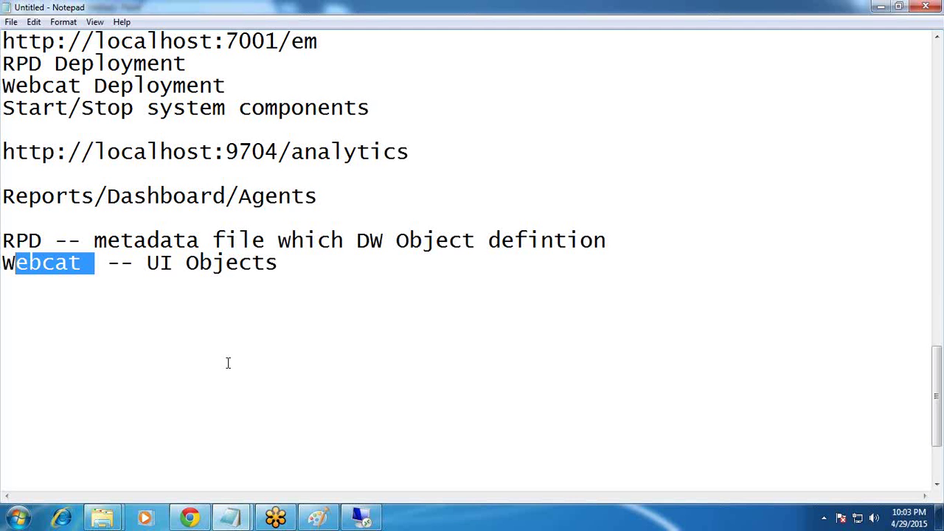
# - Switch back to the remote desktop session and open Middleware\instances\instance1\bifoundation on the OBIEE (E:) drive
pyautogui.click(372, 518)
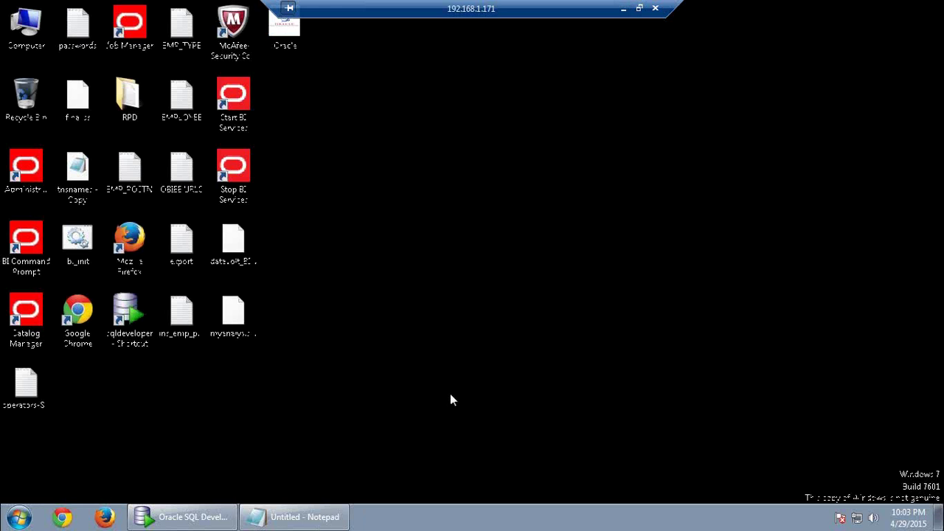
pyautogui.click(18, 517)
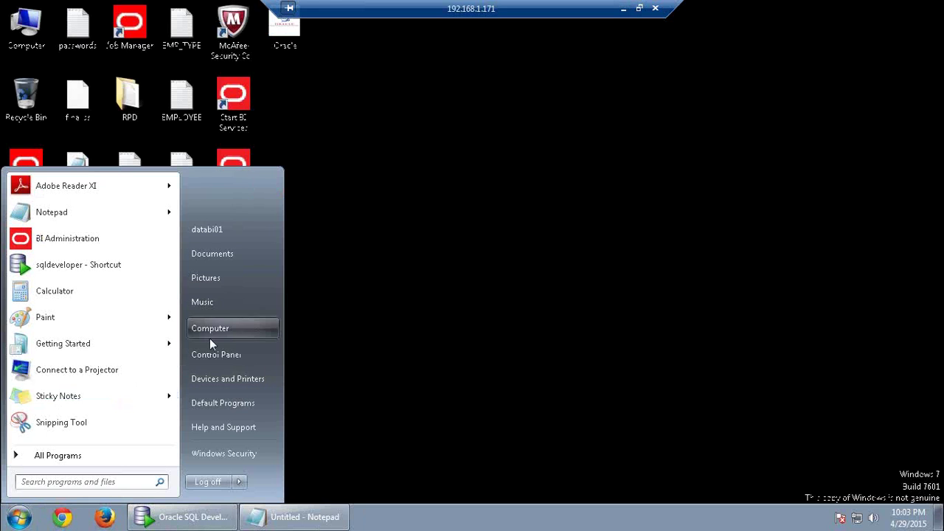
pyautogui.click(332, 332)
pyautogui.doubleClick(331, 118)
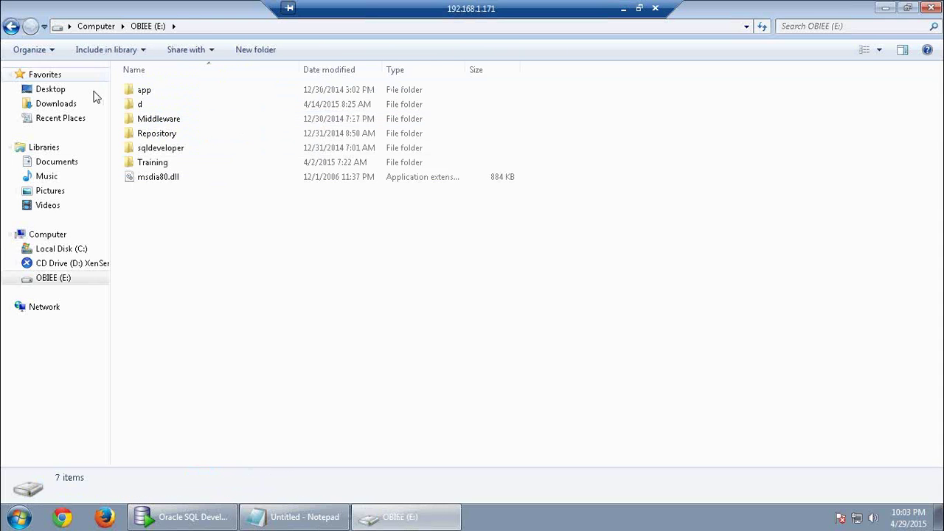
pyautogui.doubleClick(164, 123)
pyautogui.doubleClick(170, 92)
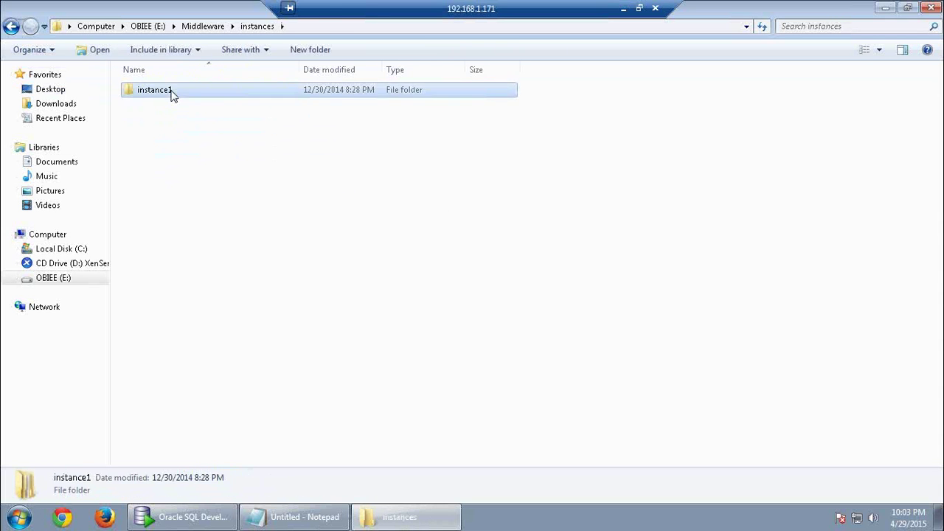
pyautogui.doubleClick(172, 91)
pyautogui.doubleClick(160, 105)
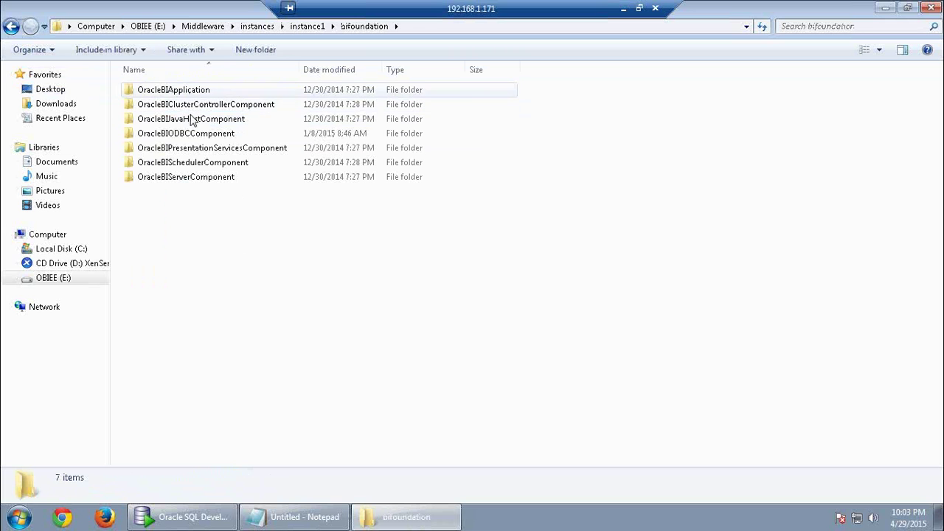
# - Open the weblogic user folder in OracleBIPresentationServicesComponent\coreapplication_obips1\catalog\SampleAppLite\root\users
pyautogui.doubleClick(211, 150)
pyautogui.doubleClick(196, 91)
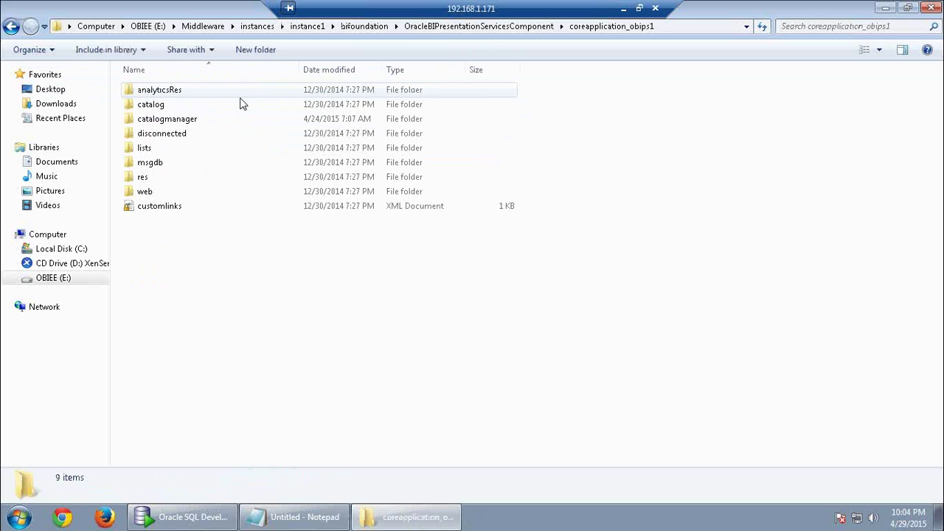
pyautogui.doubleClick(184, 104)
pyautogui.doubleClick(184, 92)
pyautogui.click(152, 90)
pyautogui.doubleClick(151, 91)
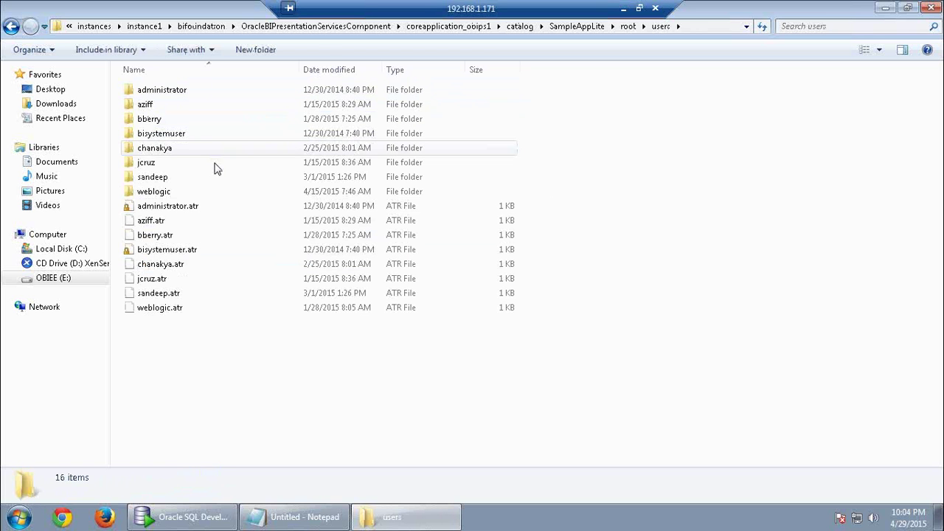
pyautogui.click(158, 150)
pyautogui.click(210, 193)
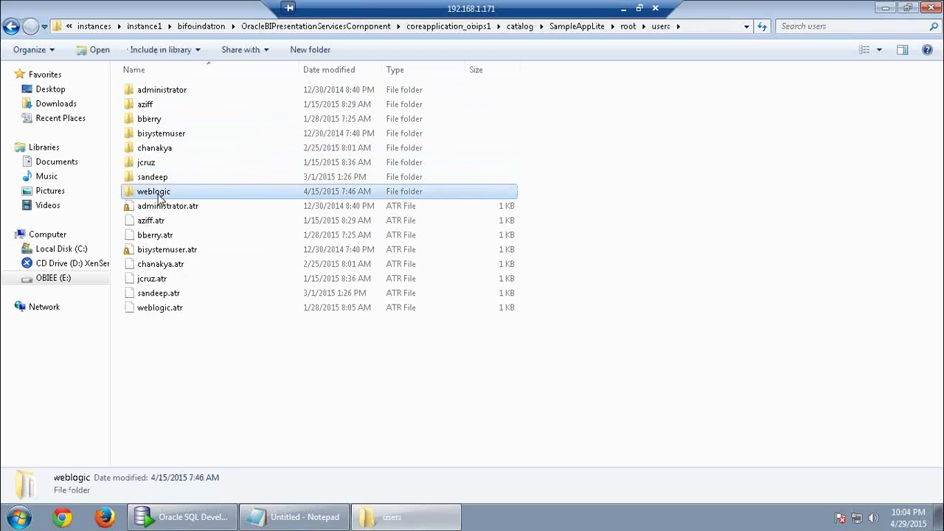
pyautogui.doubleClick(196, 194)
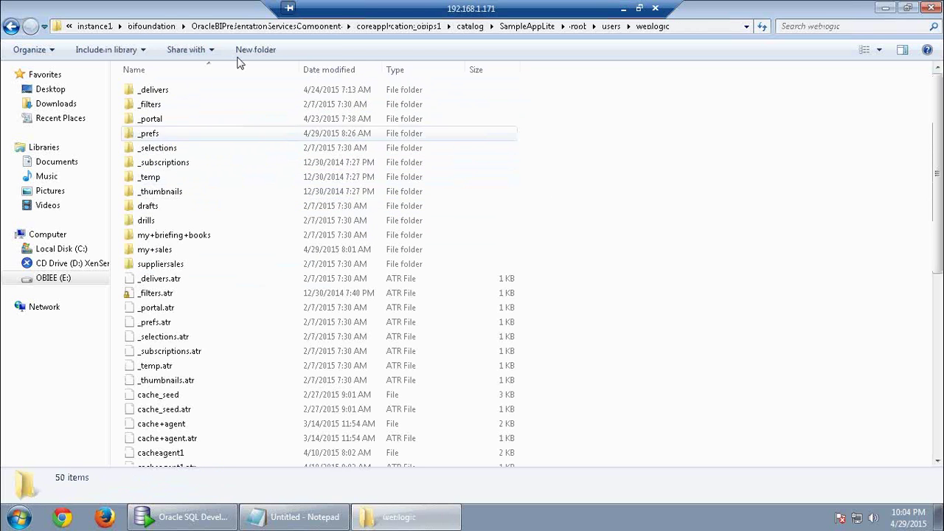
# - Examine the weblogic user's catalog subfolders, from _delivers, _filters and _portal through drafts, my+sales and suppliersales
pyautogui.click(169, 92)
pyautogui.click(163, 105)
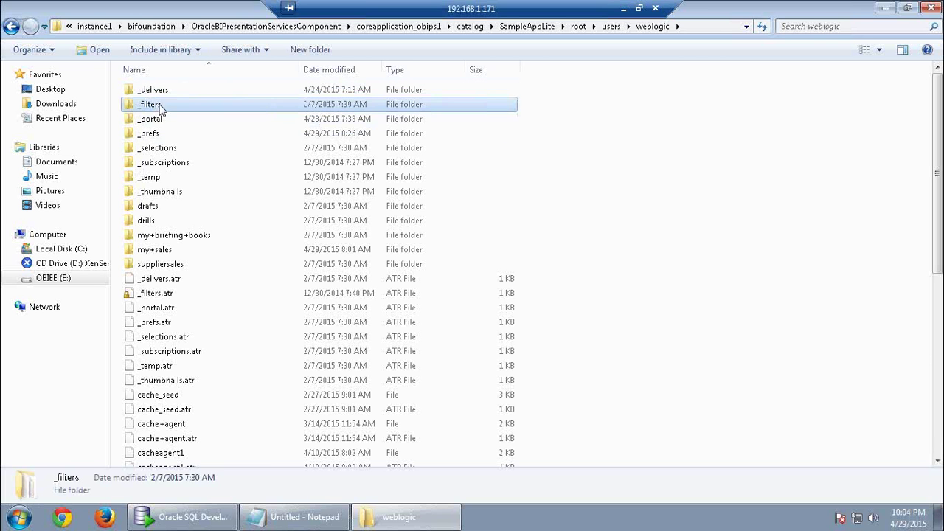
pyautogui.click(170, 120)
pyautogui.click(199, 135)
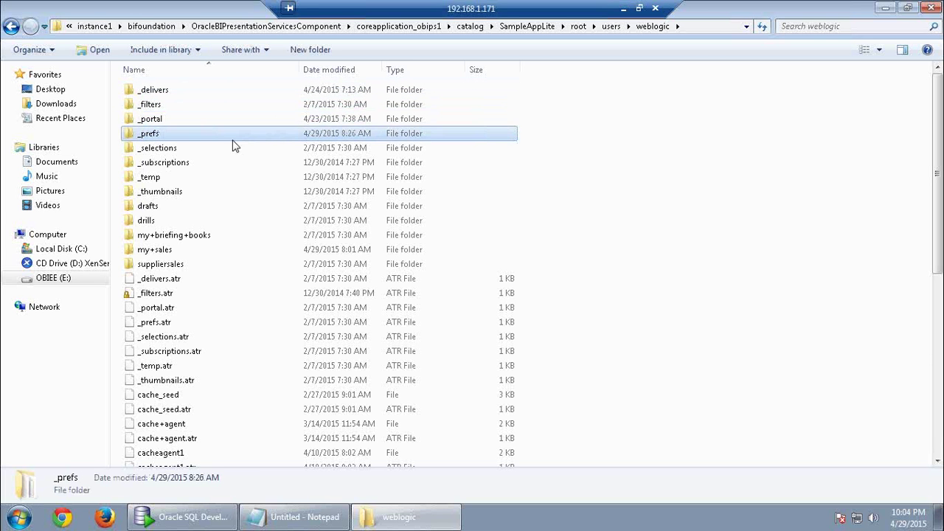
pyautogui.click(188, 149)
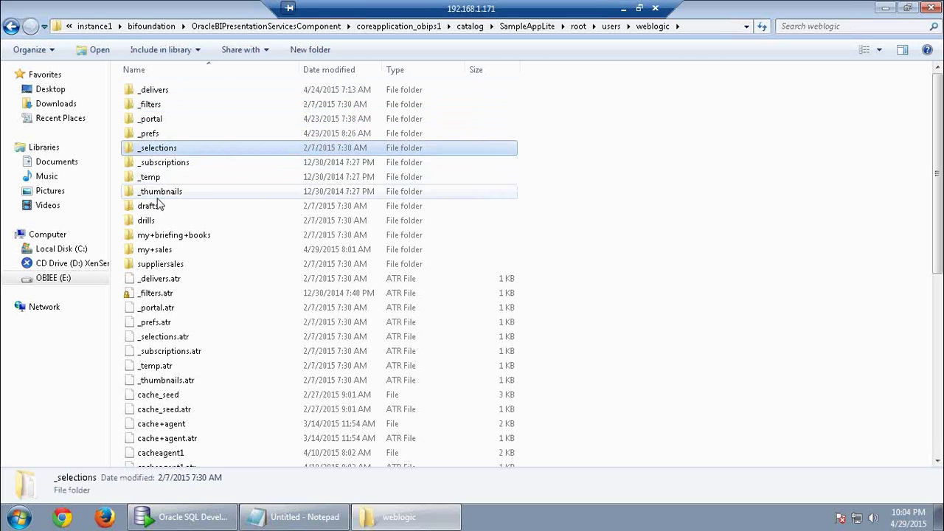
pyautogui.click(188, 207)
pyautogui.click(206, 221)
pyautogui.click(180, 236)
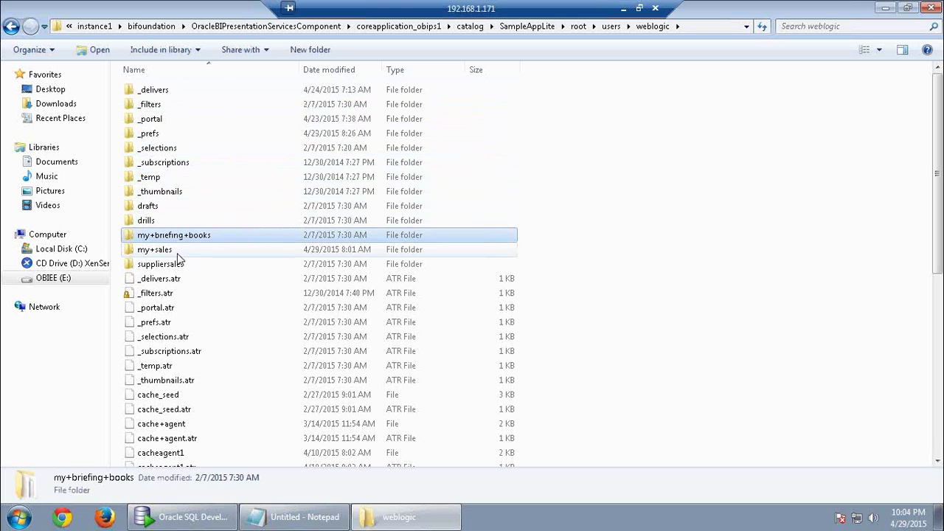
pyautogui.click(199, 250)
pyautogui.click(190, 266)
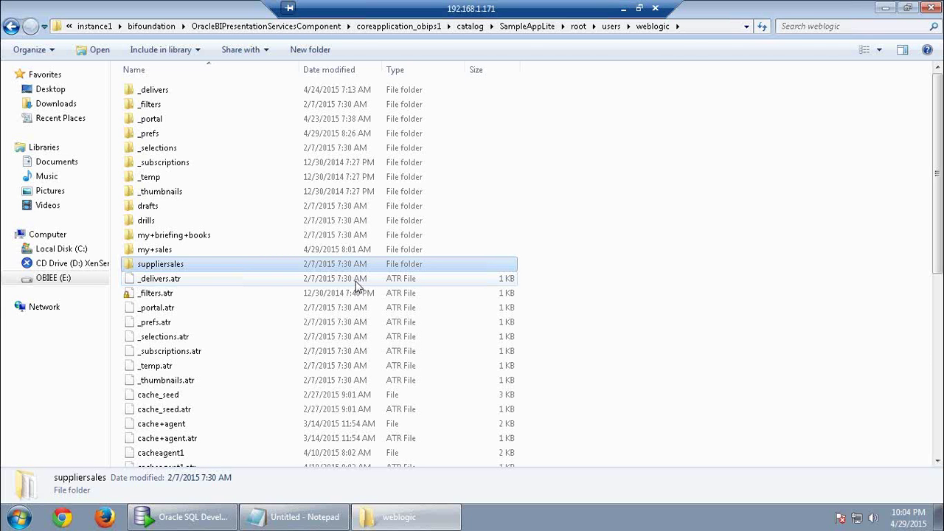
pyautogui.click(210, 90)
pyautogui.click(269, 148)
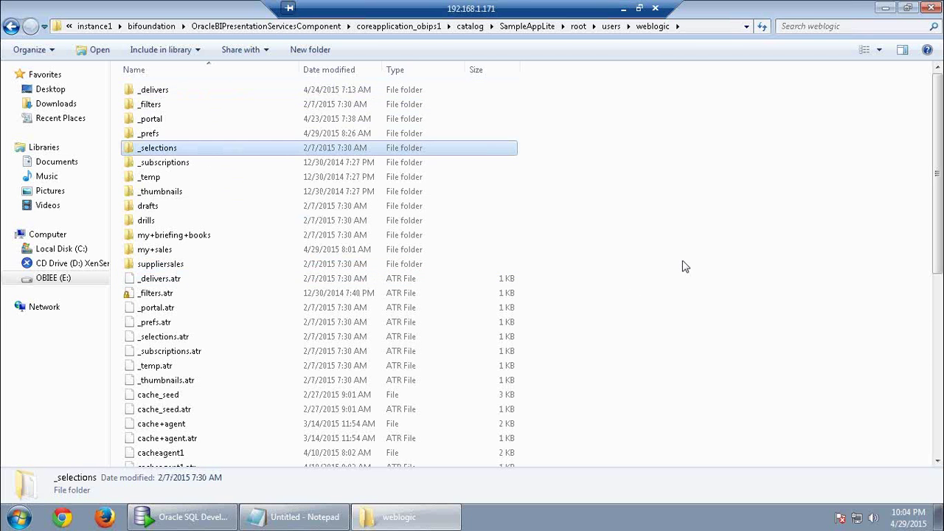
# - Review the tools installed in the Oracle Business Intelligence program group on the remote machine
pyautogui.click(19, 517)
pyautogui.click(17, 457)
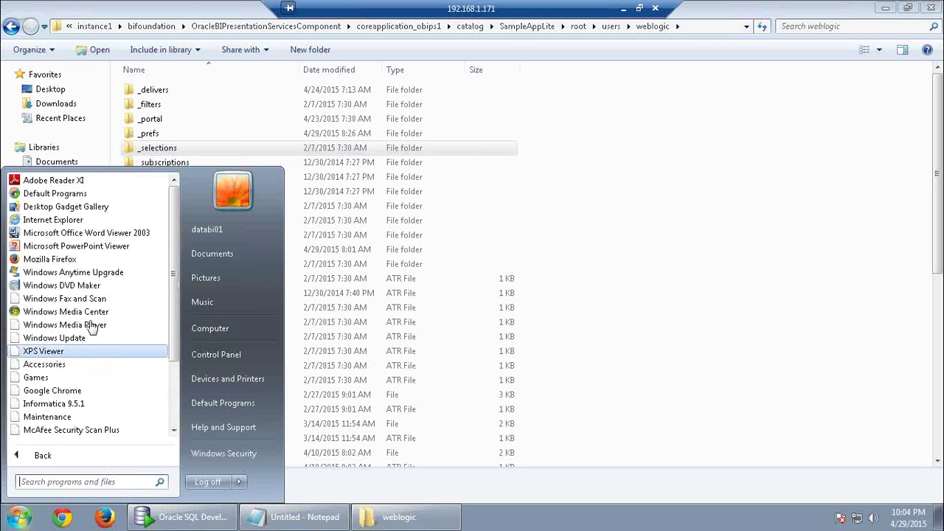
pyautogui.scroll(-2, 95, 322)
pyautogui.click(117, 391)
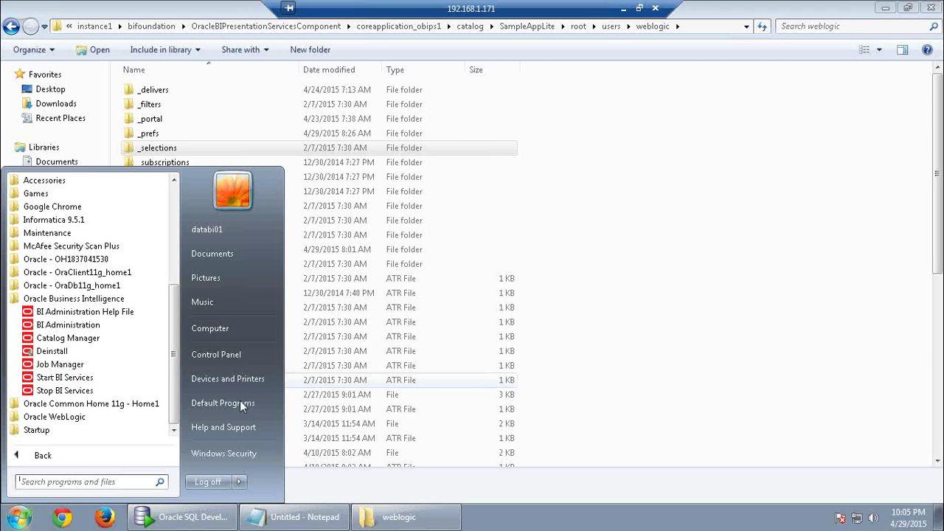
pyautogui.click(20, 522)
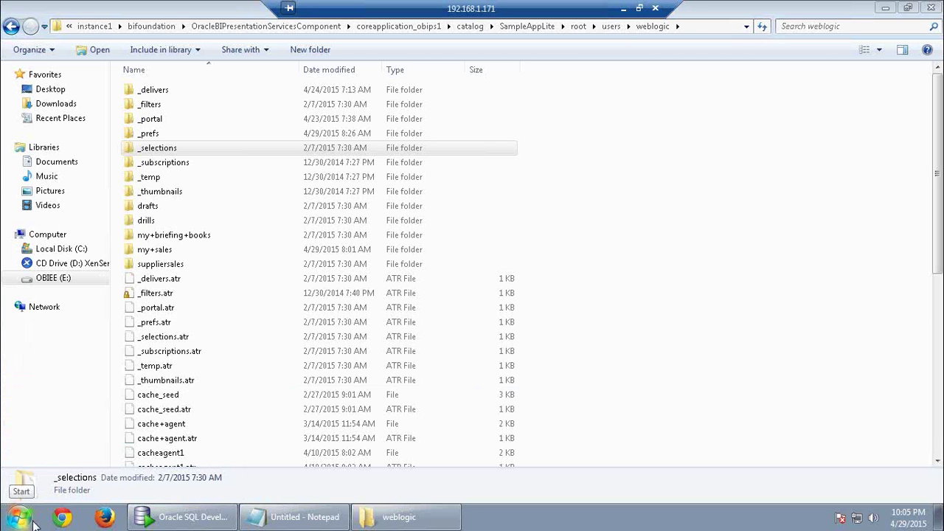
# - Review the Start BI Services and Stop BI Services entries in the remote machine's Oracle Business Intelligence program group
pyautogui.click(23, 520)
pyautogui.click(67, 455)
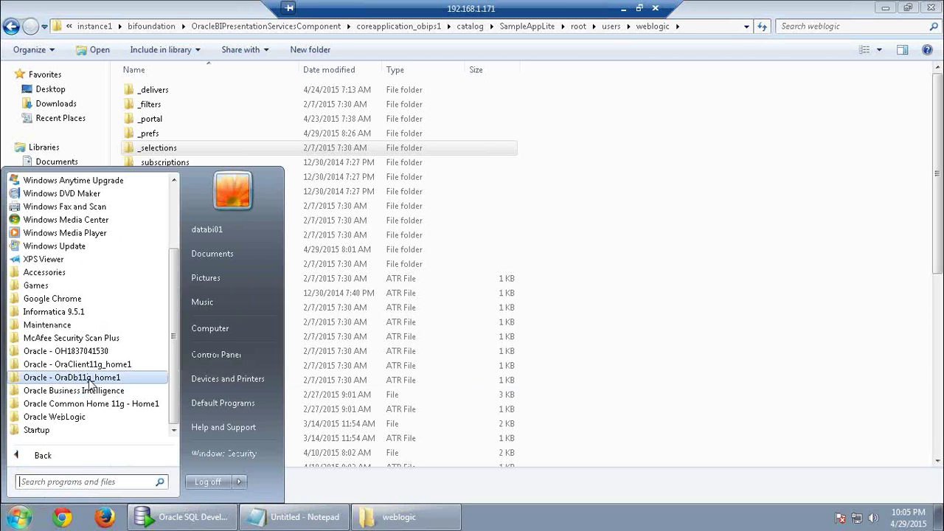
pyautogui.click(93, 388)
pyautogui.scroll(-1, 95, 384)
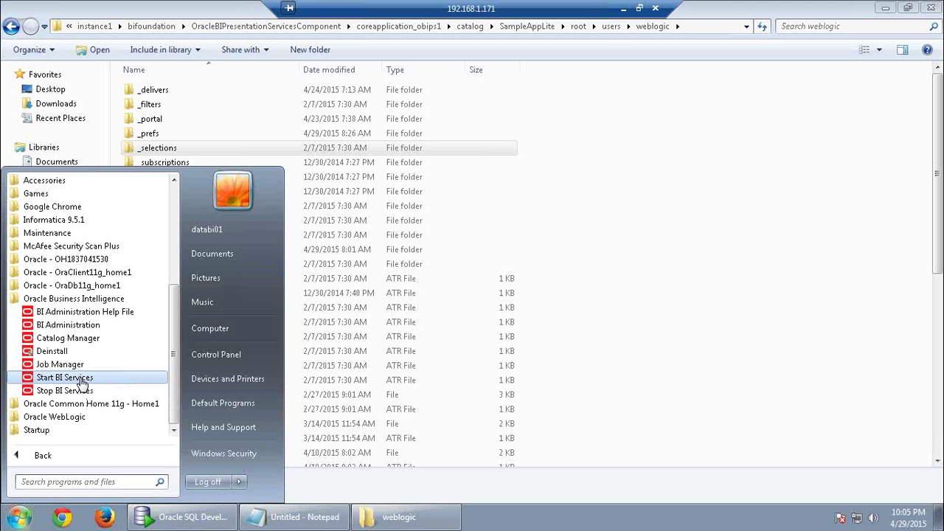
pyautogui.click(634, 127)
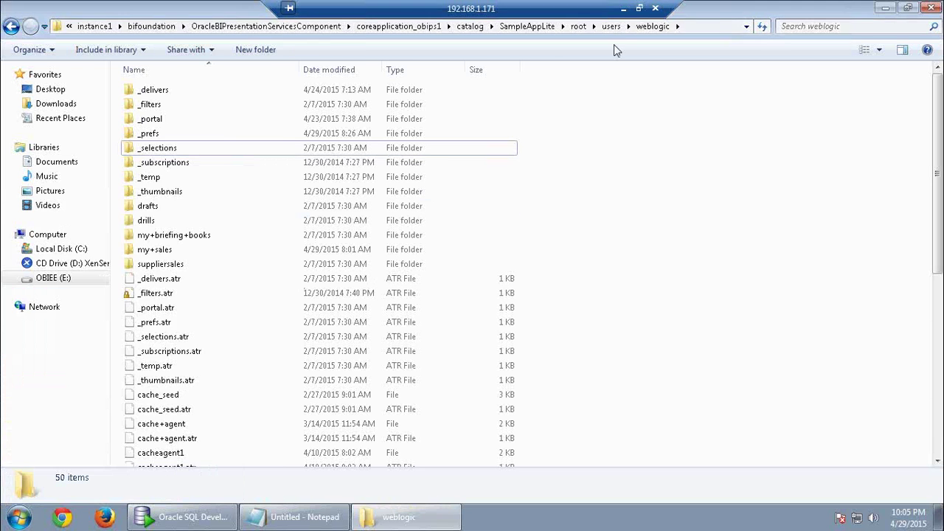
pyautogui.click(624, 14)
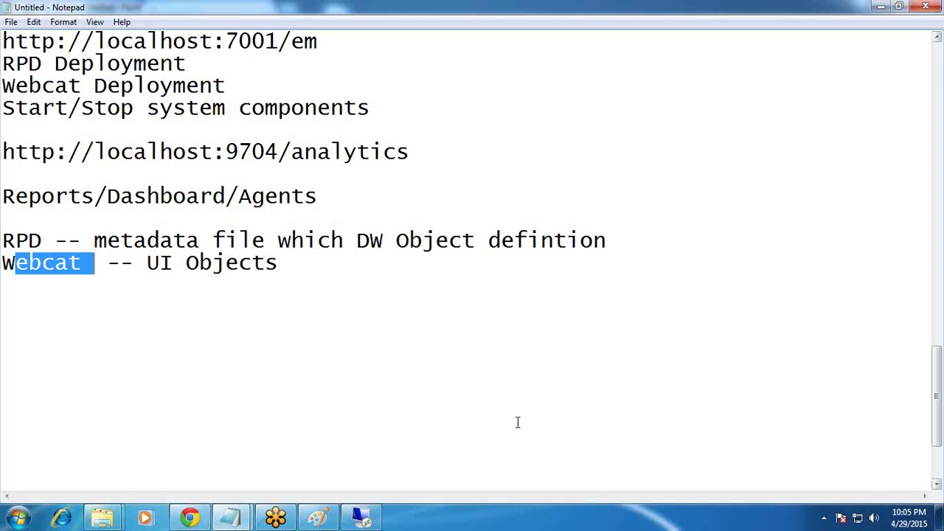
pyautogui.click(317, 518)
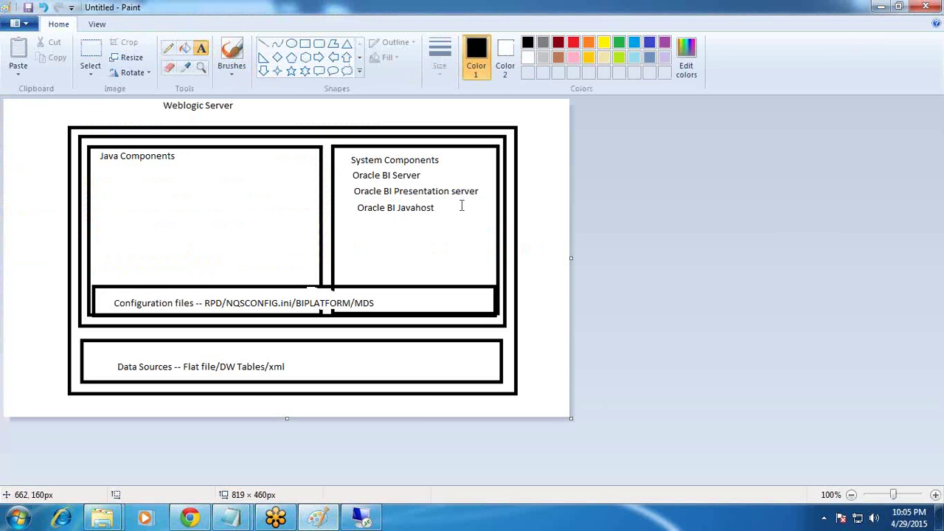
pyautogui.moveTo(231, 517)
pyautogui.click(267, 472)
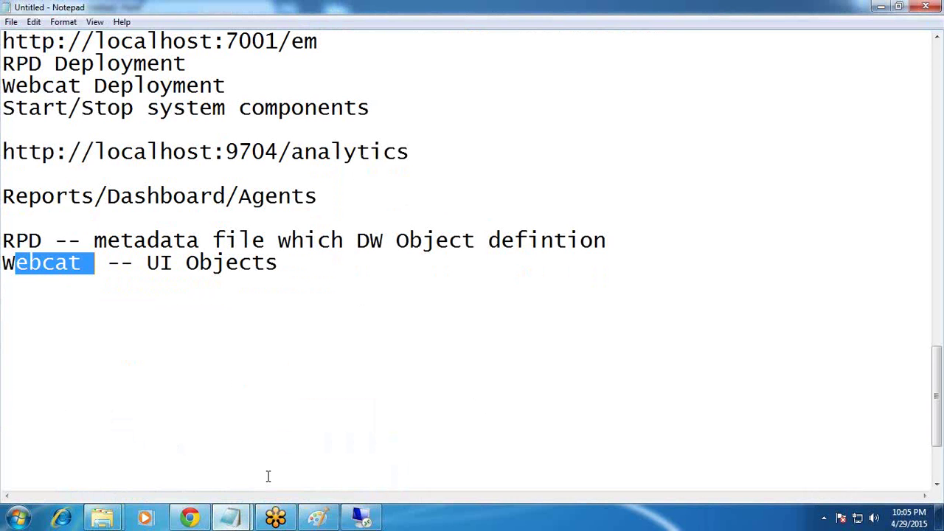
pyautogui.scroll(2, 317, 266)
pyautogui.moveTo(410, 284); pyautogui.dragTo(1, 285)
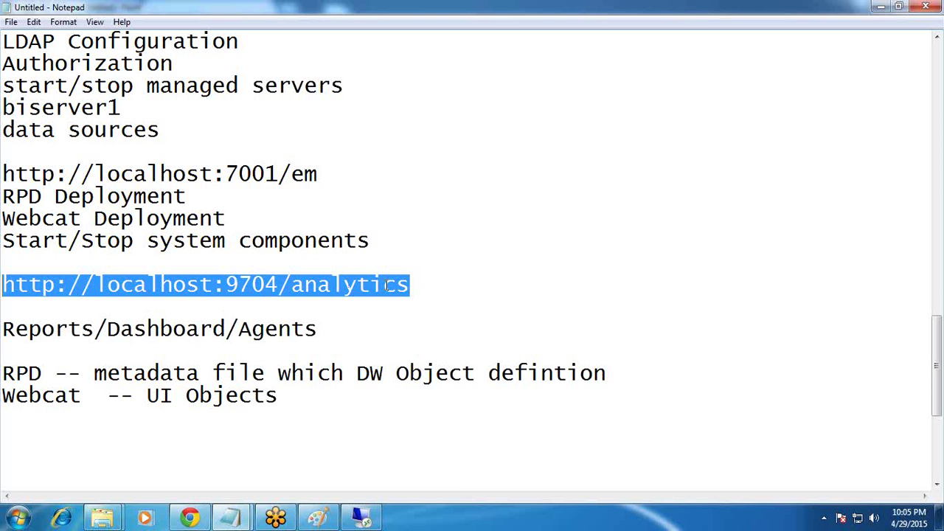
# - Review the System Components box of the Paint diagram and return to the Notepad notes
pyautogui.hotkey('alt', 'Tab')
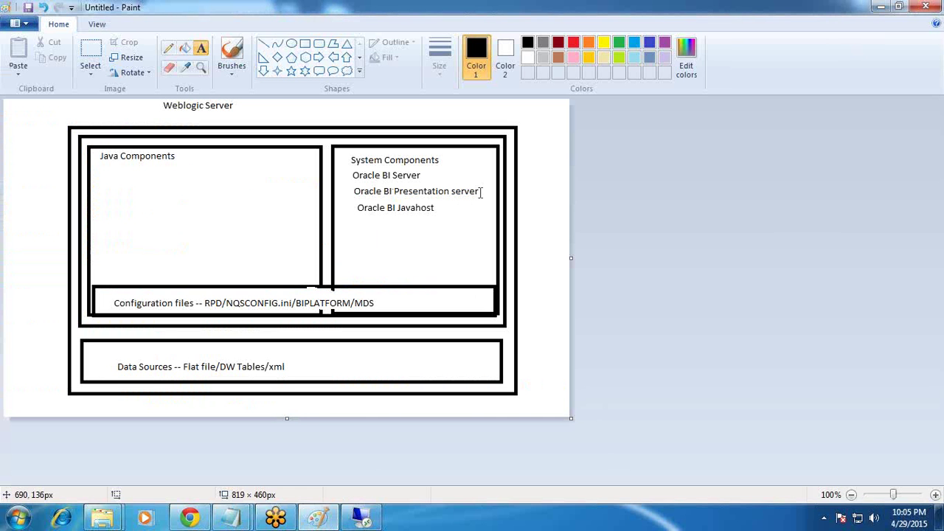
pyautogui.moveTo(231, 518)
pyautogui.click(291, 461)
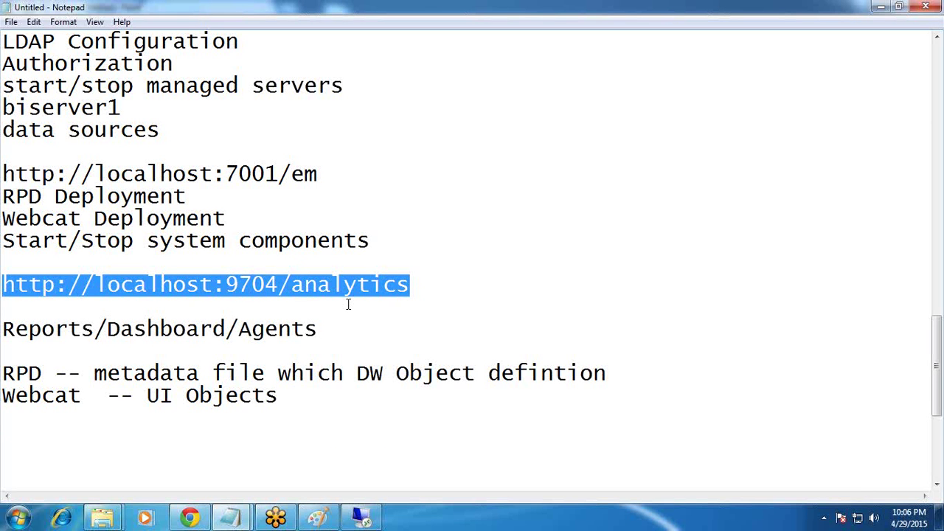
pyautogui.click(422, 288)
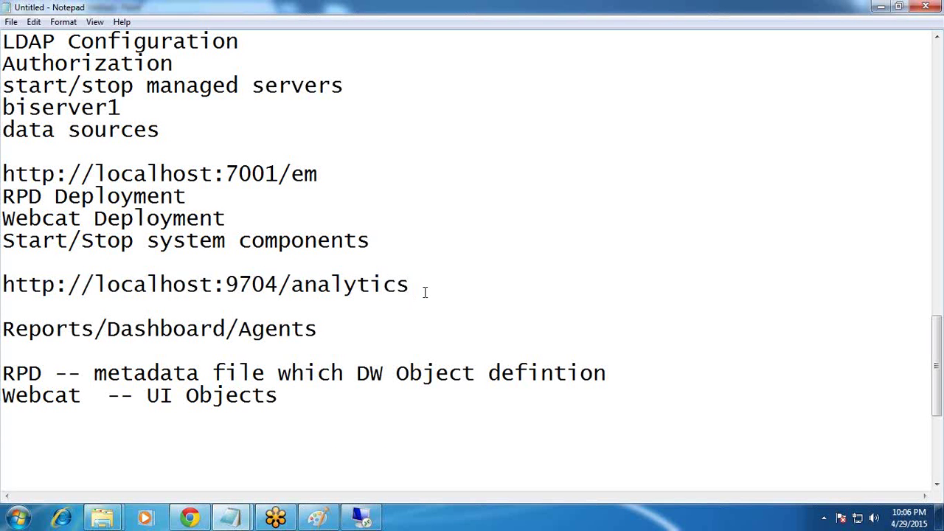
pyautogui.press('Return')
pyautogui.press('Return')
pyautogui.write('500 ')
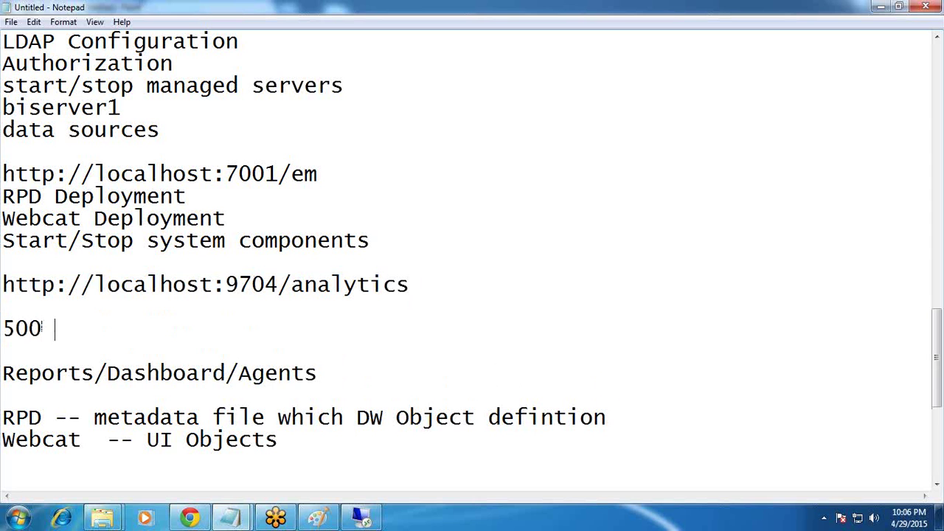
pyautogui.write('--Internal')
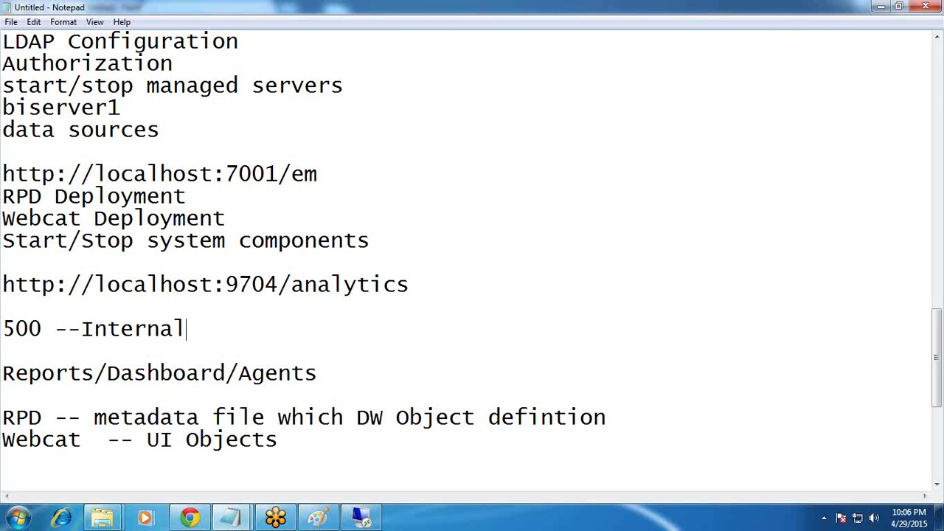
# - Check Oracle BI Server in the Paint diagram, then return to Notepad and highlight the localhost:9704/analytics URL
pyautogui.click(317, 518)
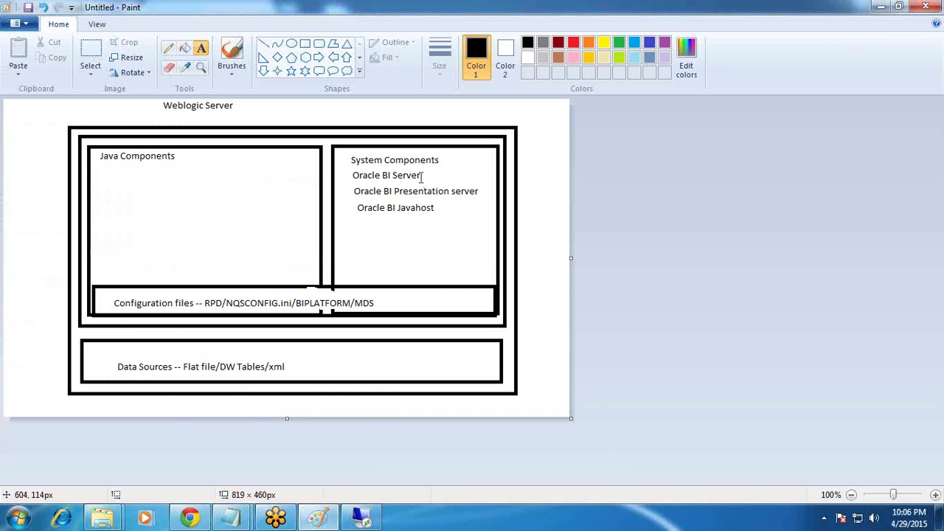
pyautogui.moveTo(232, 518)
pyautogui.click(284, 464)
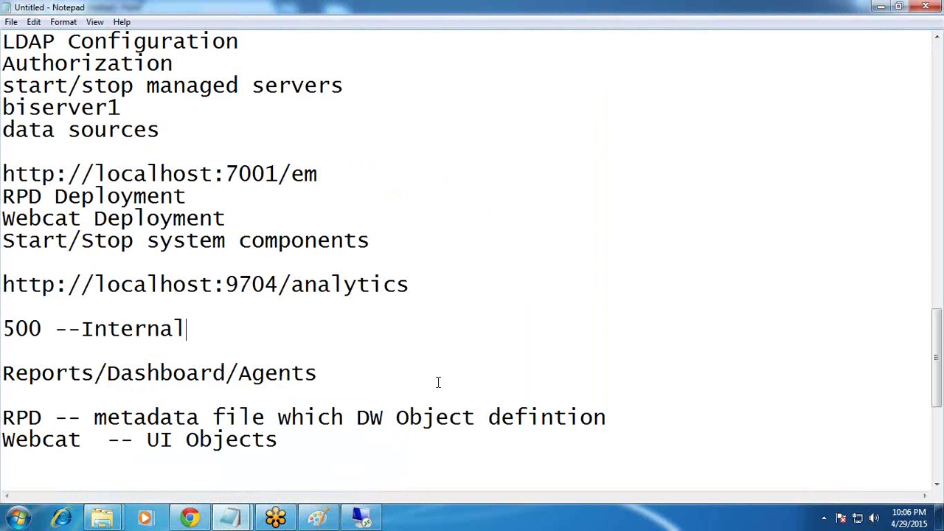
pyautogui.moveTo(412, 287); pyautogui.dragTo(17, 293)
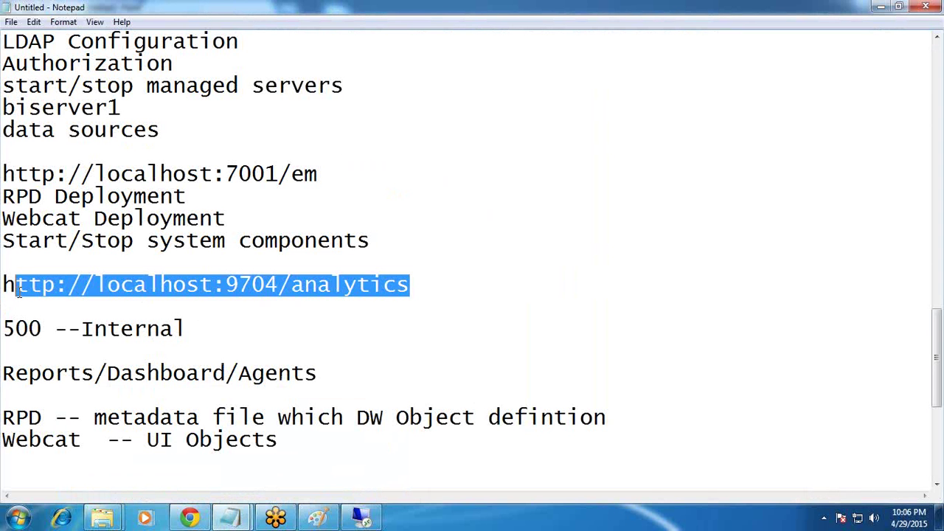